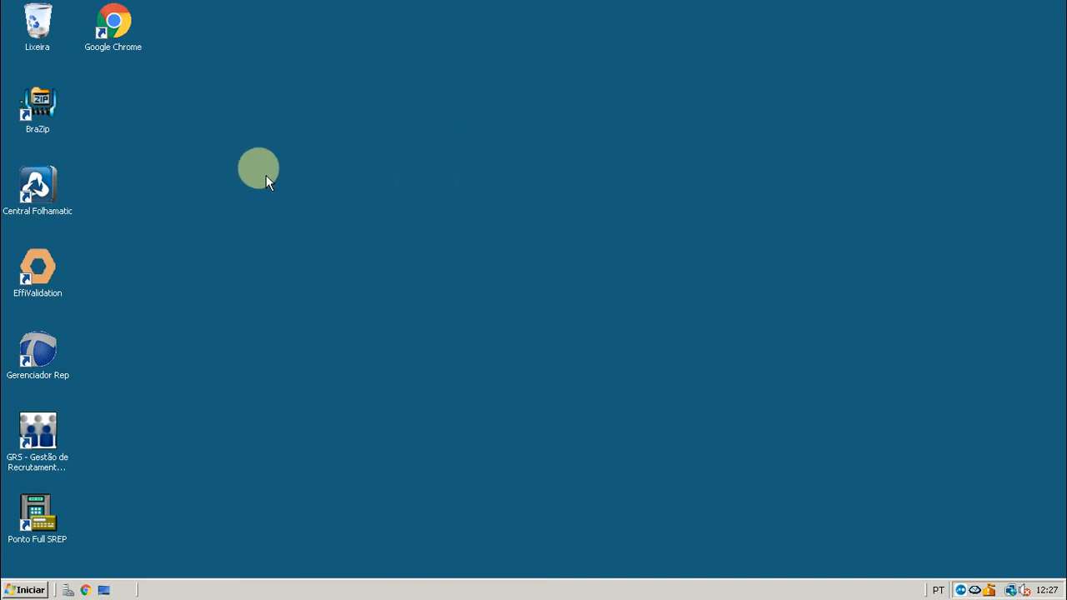
- Launch EffiValidation from its desktop shortcut
{"action": "left_click", "coordinate": [38, 271]}
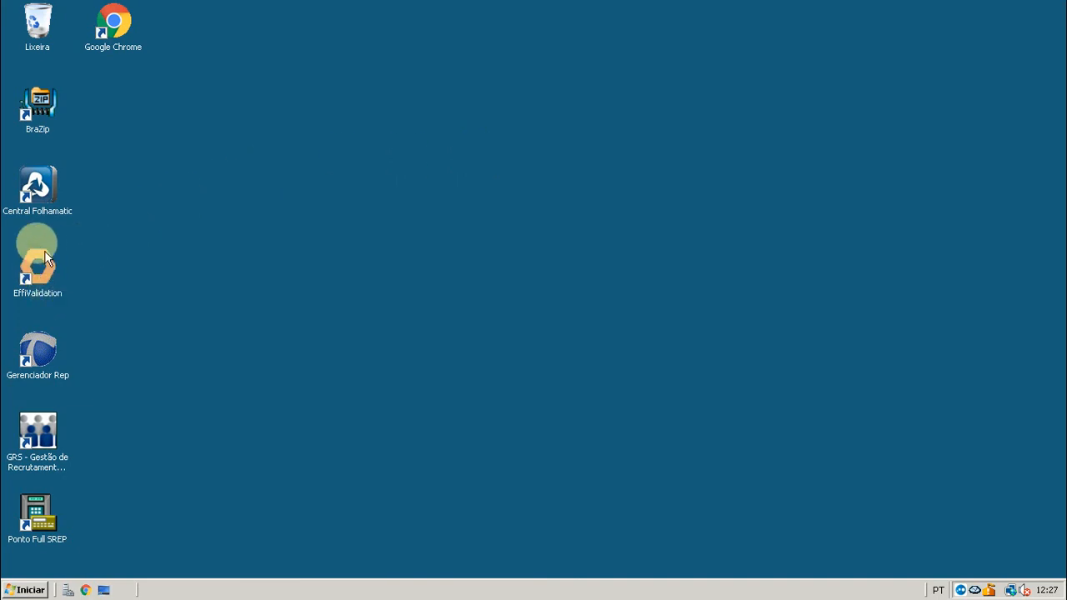
{"action": "left_click", "coordinate": [50, 283]}
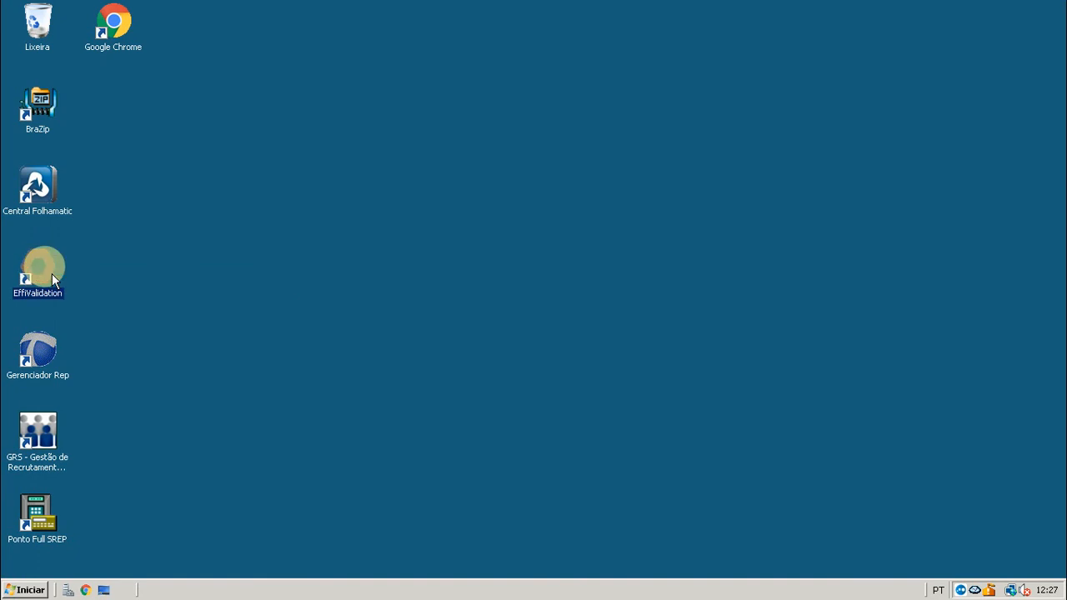
{"action": "left_click", "coordinate": [118, 268]}
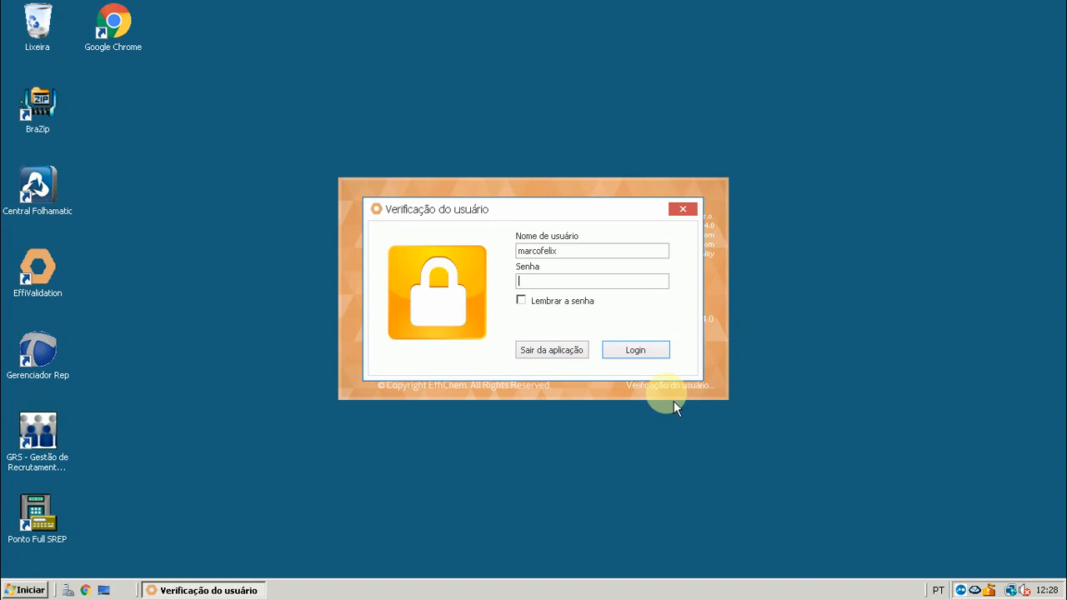
- Log in with the prefilled username by entering the account password
{"action": "left_click", "coordinate": [555, 248]}
{"action": "left_click", "coordinate": [566, 282]}
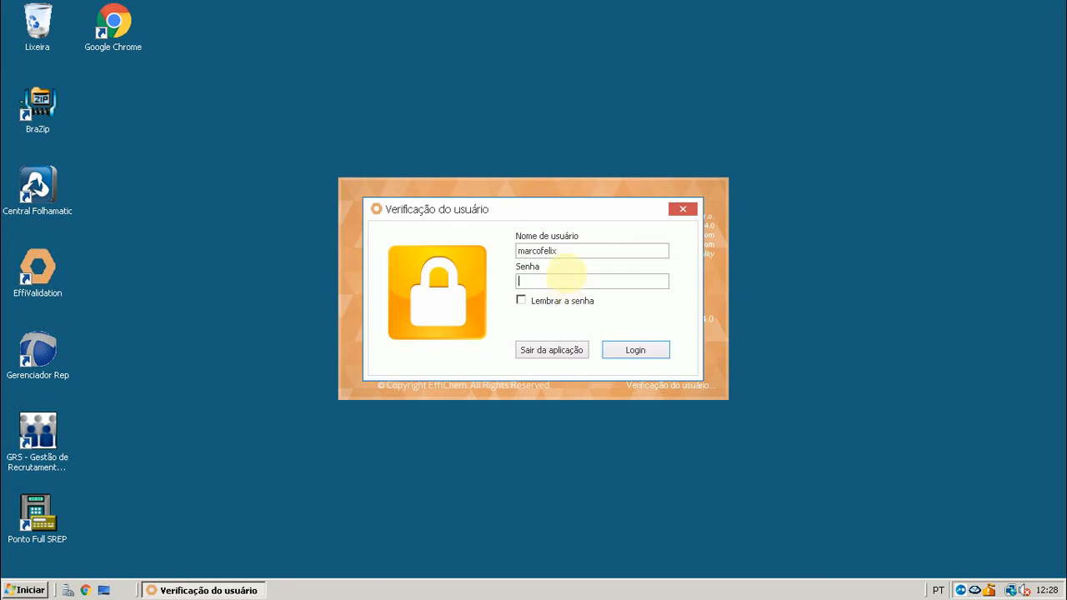
{"action": "left_click_drag", "start_coordinate": [568, 251], "coordinate": [498, 248]}
{"action": "left_click", "coordinate": [536, 282]}
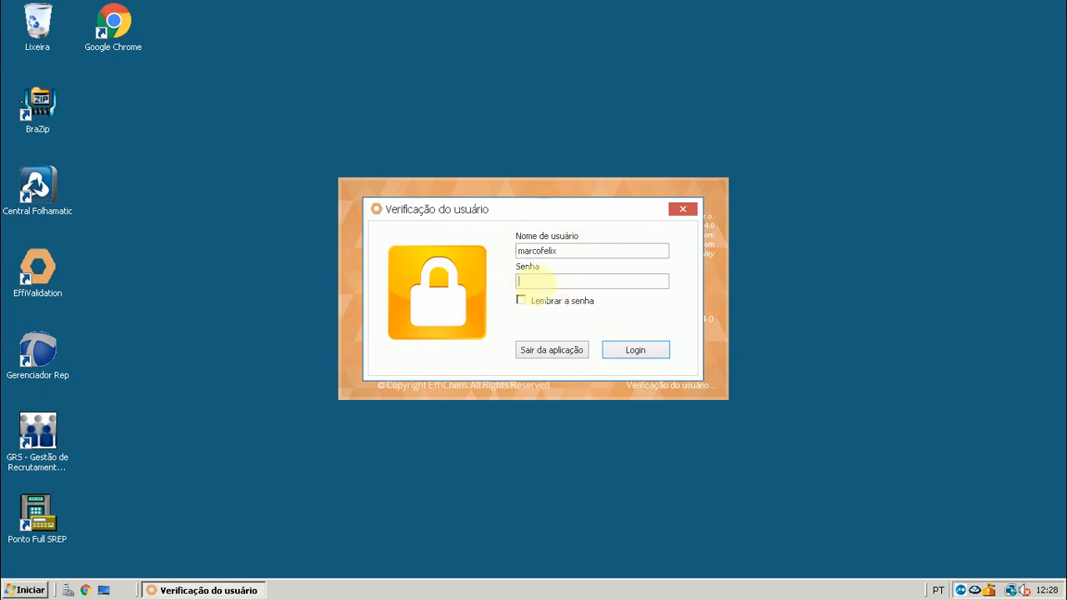
{"action": "type", "text": "#########"}
{"action": "left_click", "coordinate": [641, 354]}
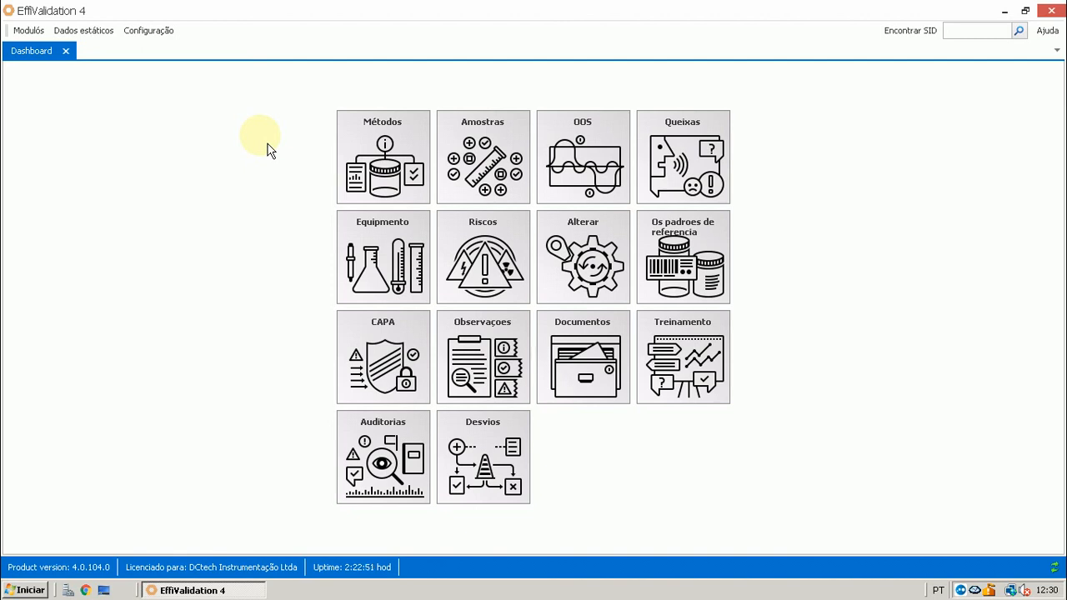
- Review the interface themes and available languages in the user settings, keeping Portugese selected, and close them
{"action": "left_click", "coordinate": [154, 39]}
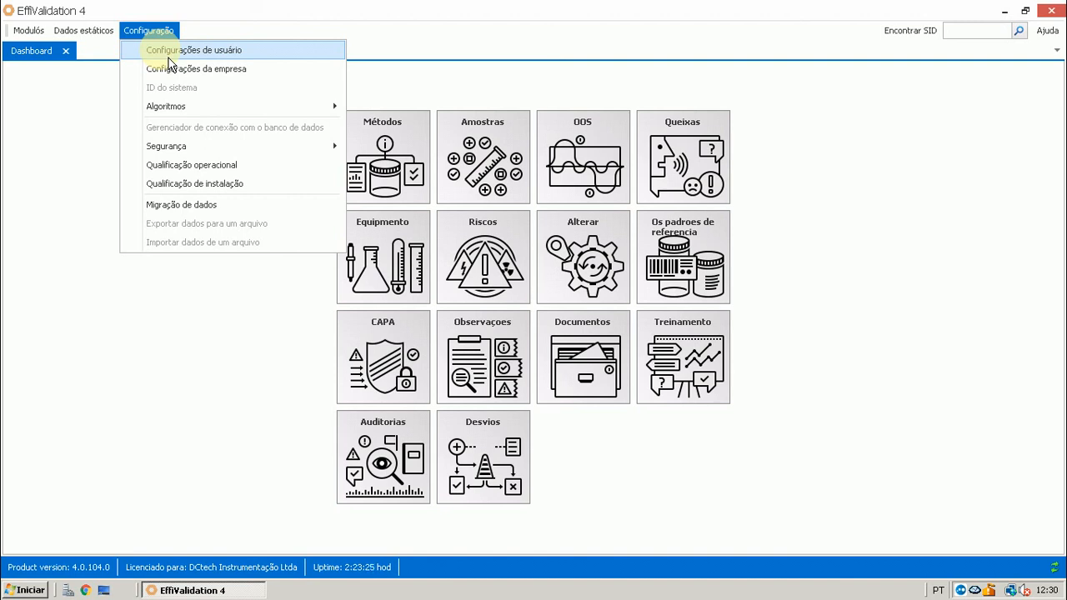
{"action": "left_click", "coordinate": [169, 53]}
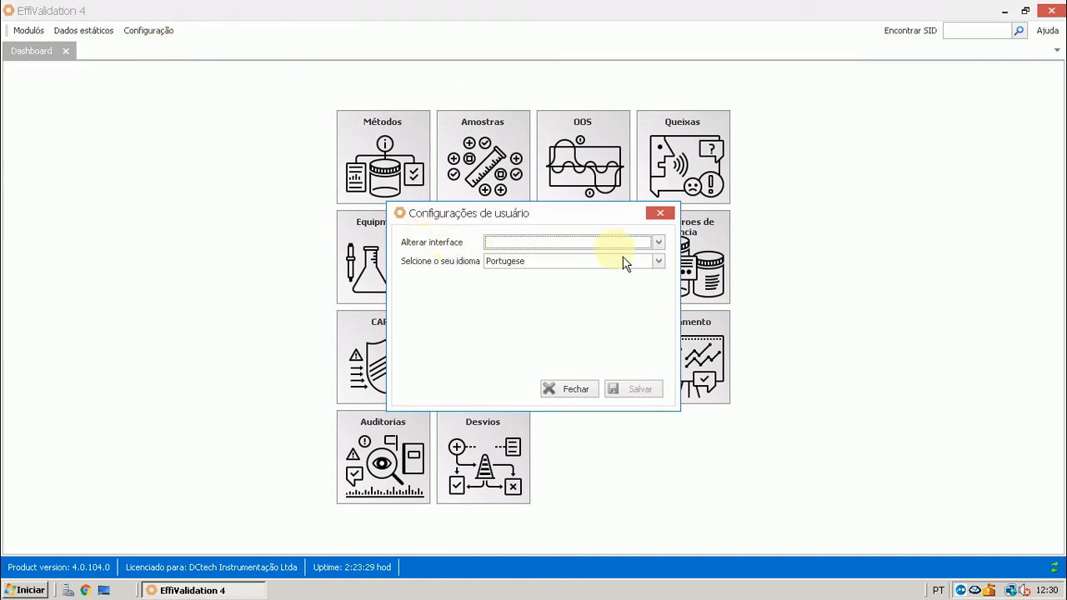
{"action": "left_click", "coordinate": [663, 250]}
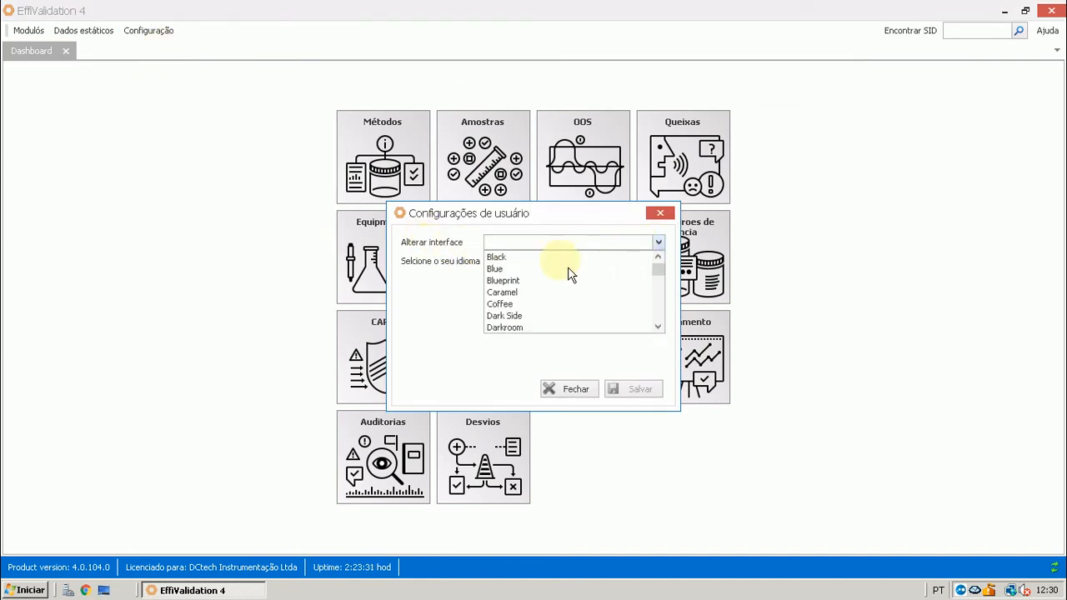
{"action": "left_click", "coordinate": [448, 319]}
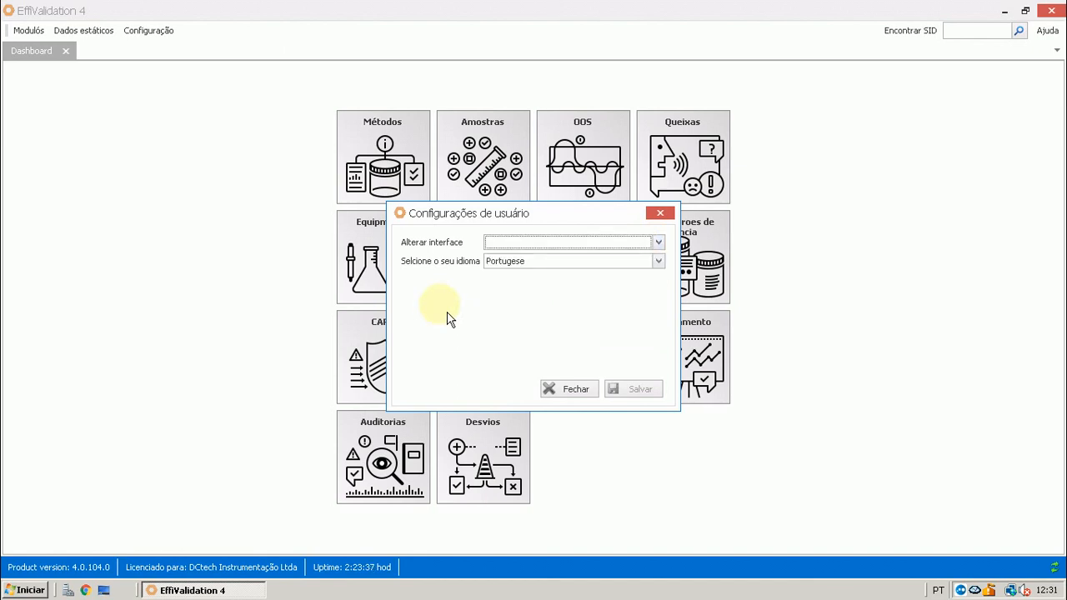
{"action": "left_click", "coordinate": [659, 261]}
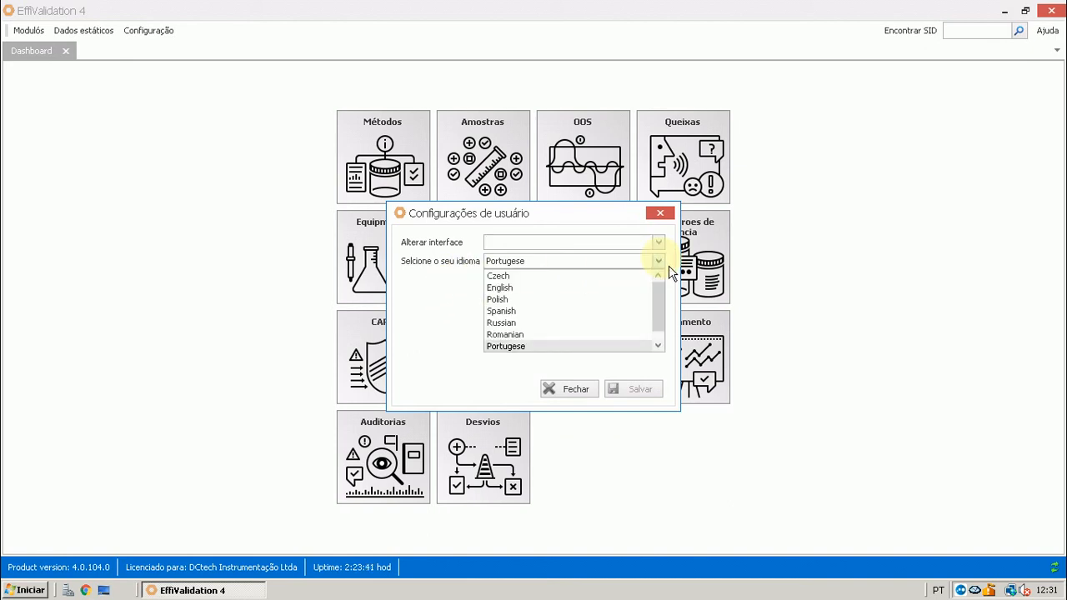
{"action": "left_click", "coordinate": [545, 349]}
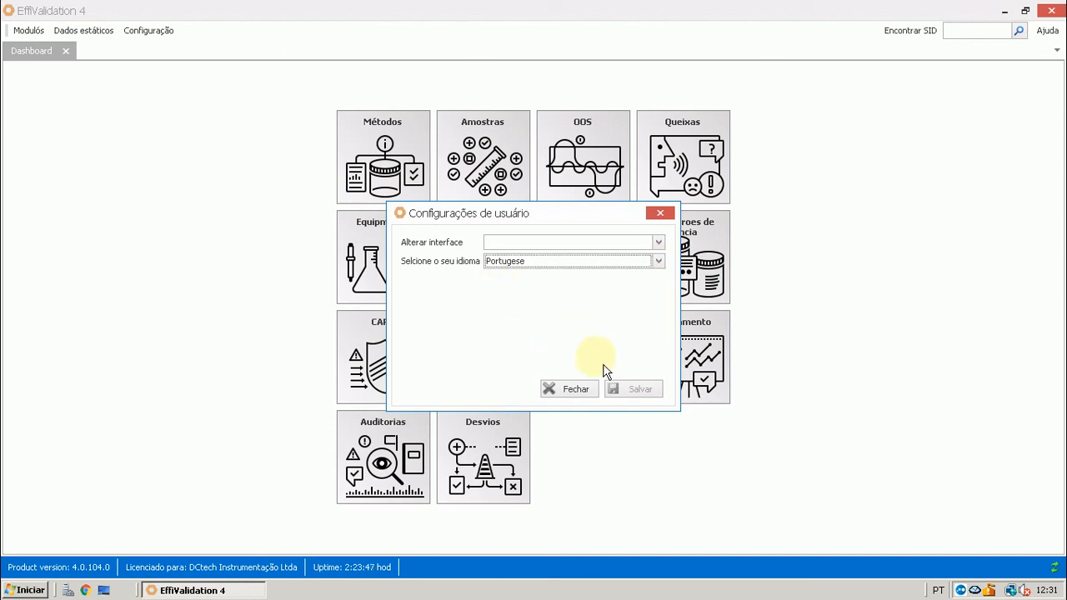
{"action": "left_click", "coordinate": [595, 394]}
- Review the company settings and the file chooser for inserting a logo, and close them without changes
{"action": "left_click", "coordinate": [162, 27]}
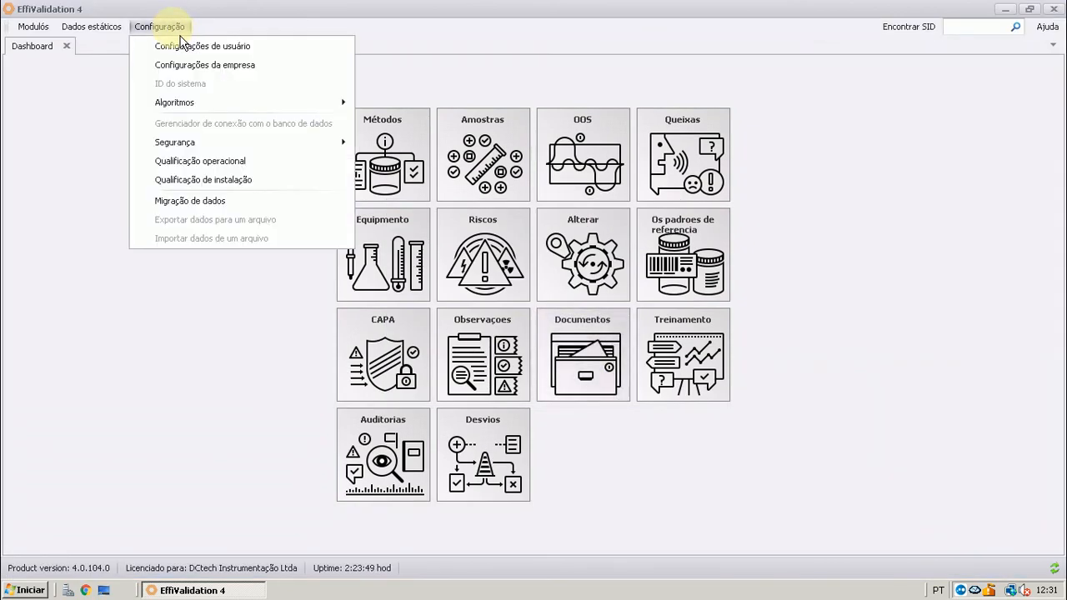
{"action": "left_click", "coordinate": [187, 67]}
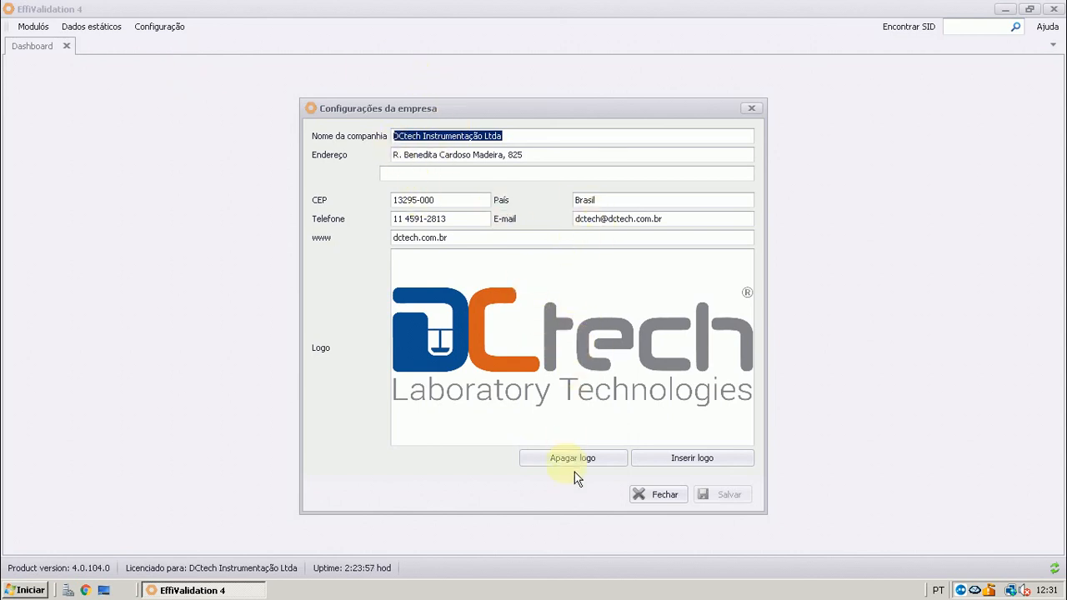
{"action": "left_click", "coordinate": [695, 469]}
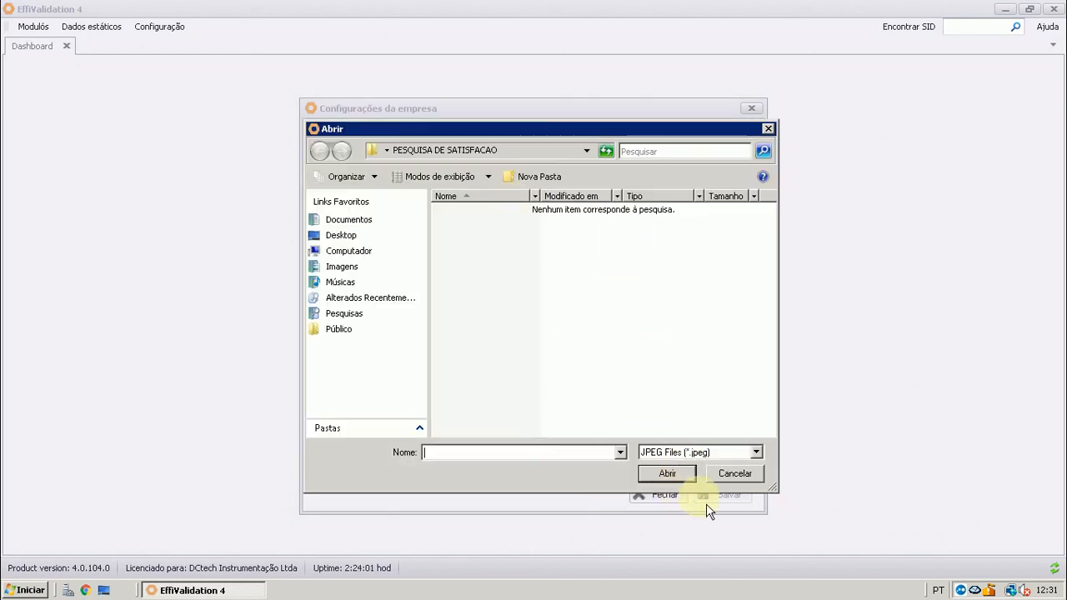
{"action": "left_click", "coordinate": [734, 474]}
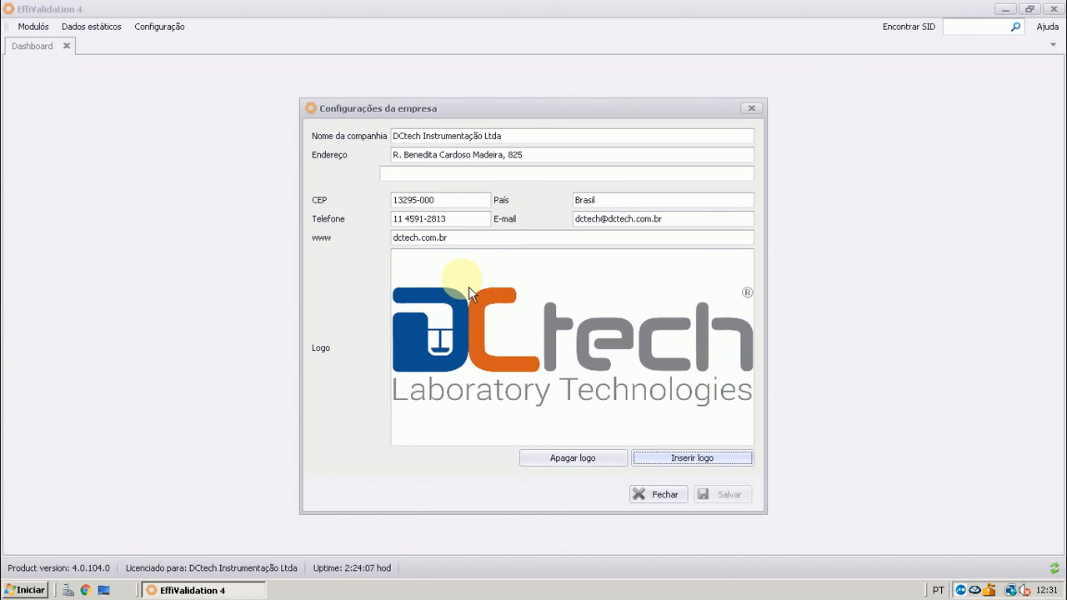
{"action": "left_click", "coordinate": [655, 498]}
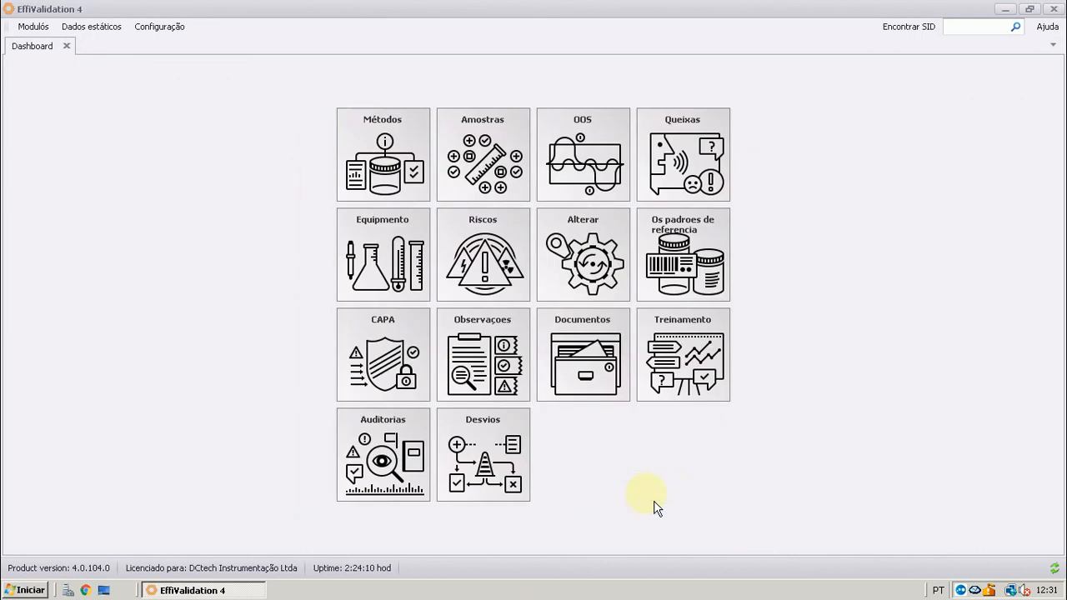
- Review the statistical settings and new-worksheet options for the algorithms, and close them without saving
{"action": "left_click", "coordinate": [175, 28]}
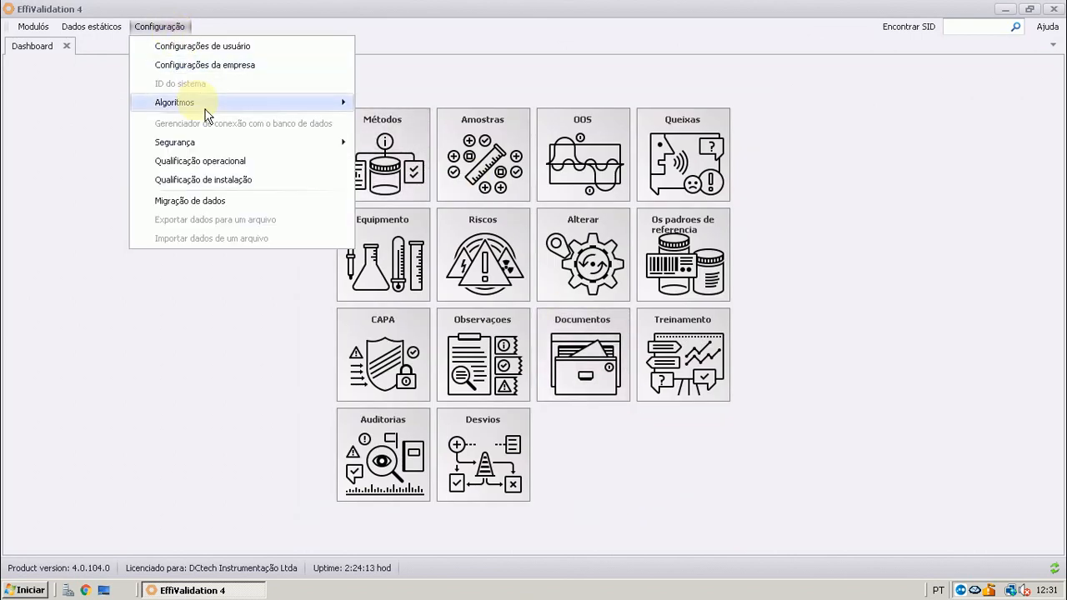
{"action": "mouse_move", "coordinate": [205, 110]}
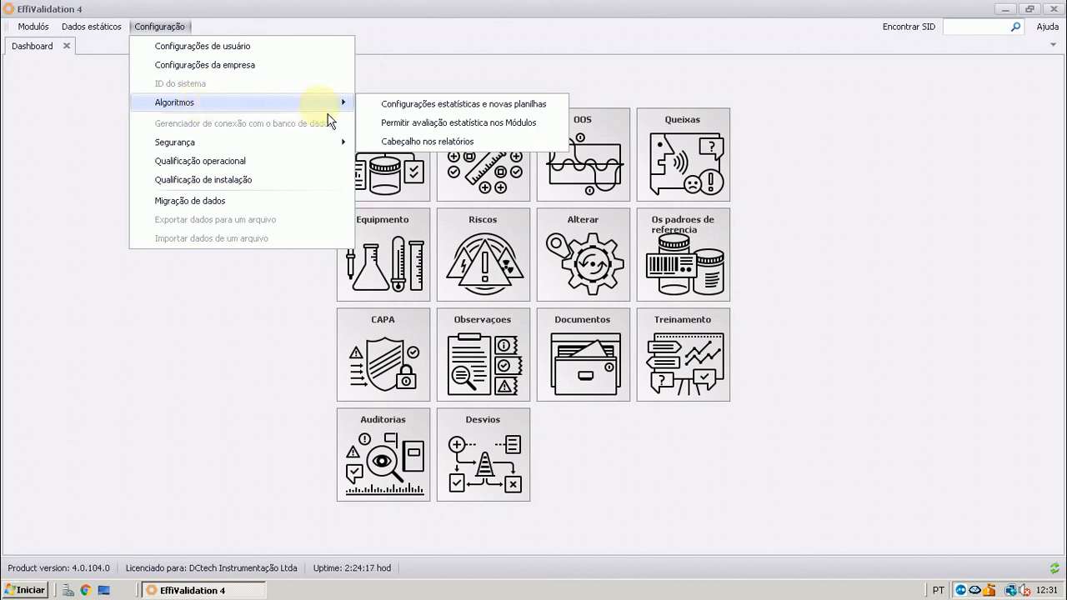
{"action": "left_click", "coordinate": [380, 108]}
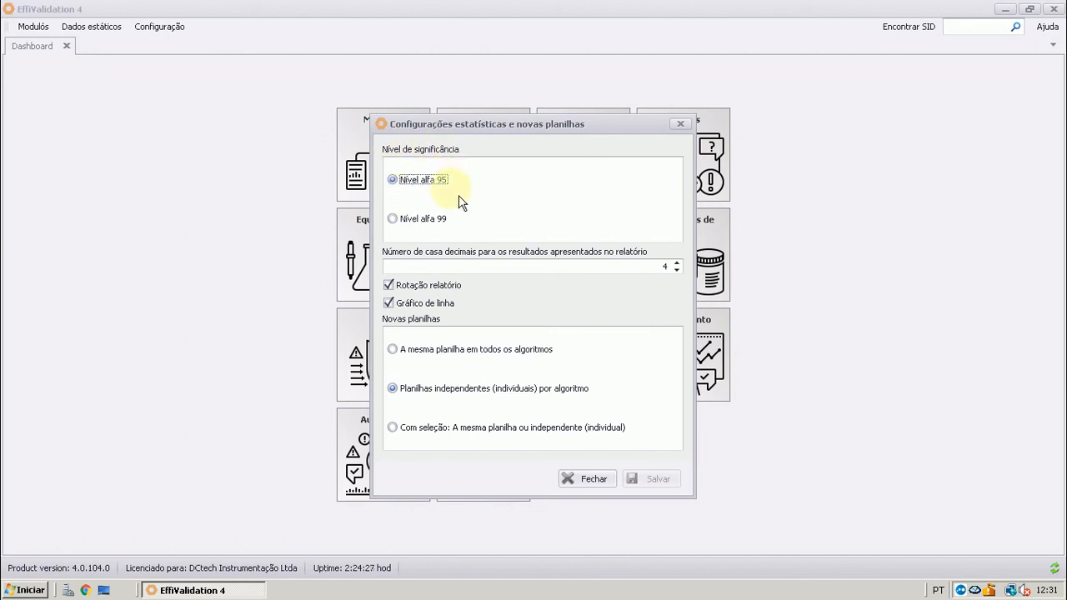
{"action": "left_click", "coordinate": [407, 223]}
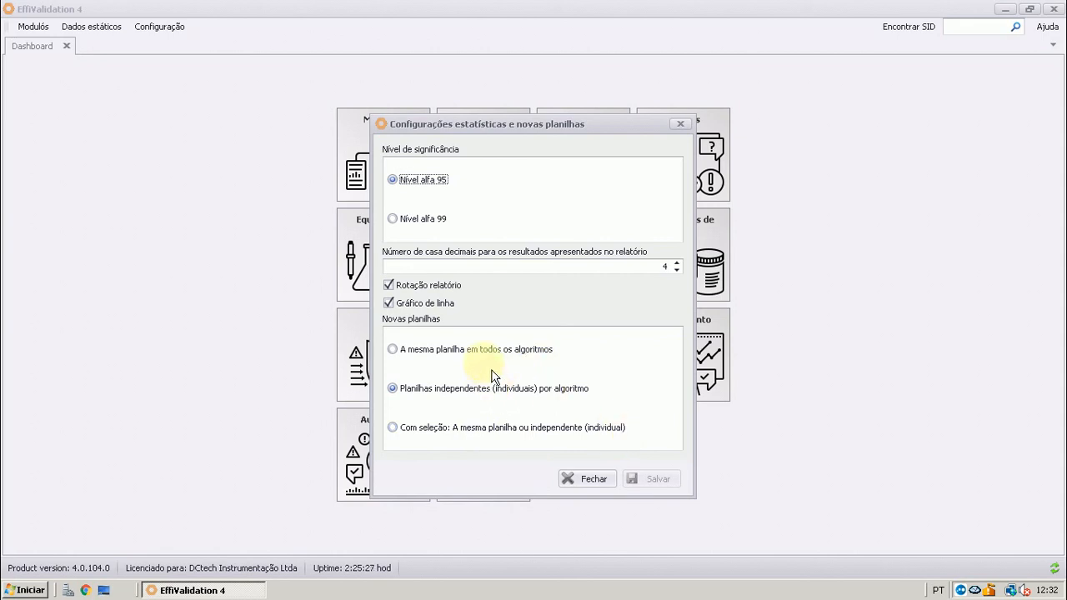
{"action": "left_click", "coordinate": [597, 480]}
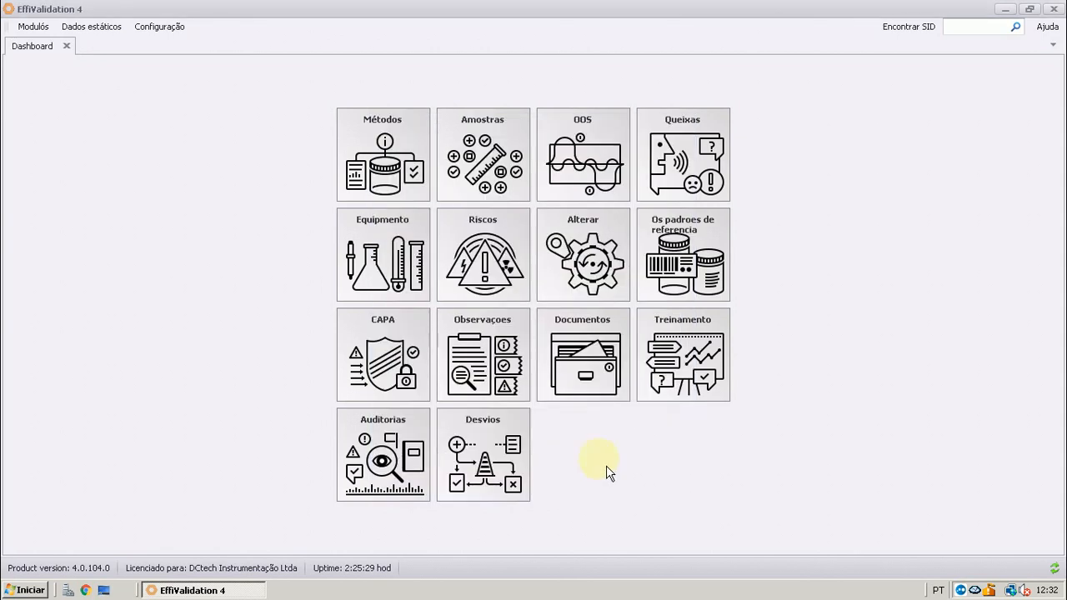
- In the software users list, set the logged-in user's Local to Engenharia - TI and save the record
{"action": "left_click", "coordinate": [160, 27]}
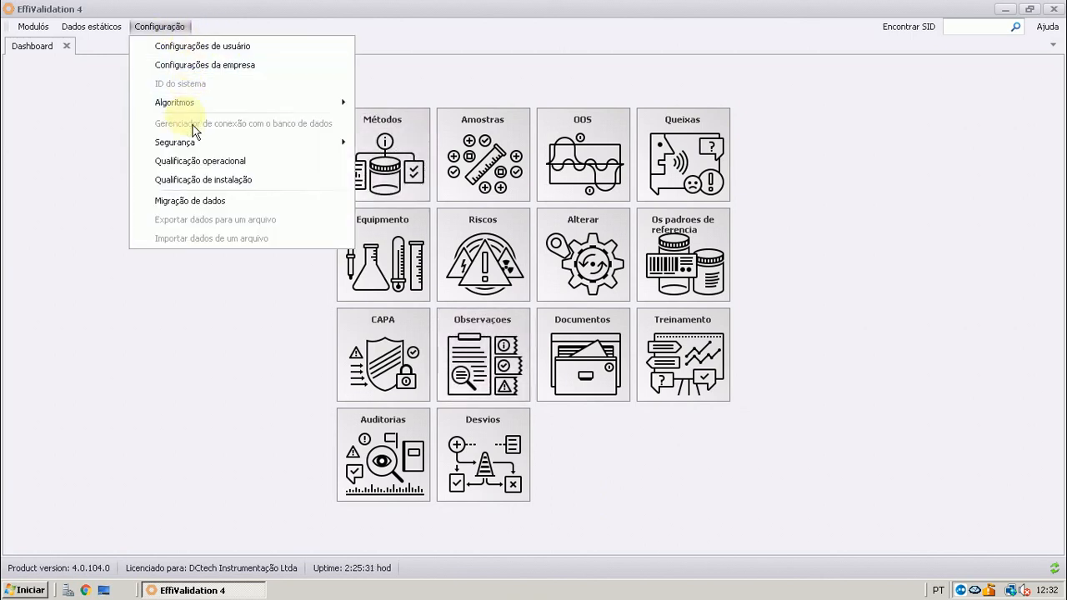
{"action": "mouse_move", "coordinate": [192, 150]}
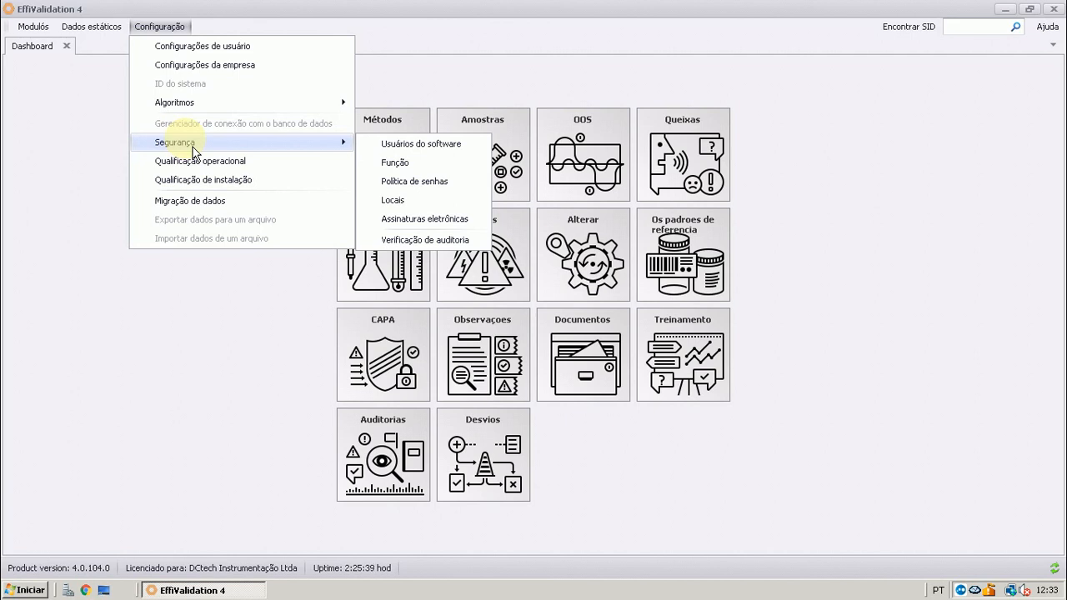
{"action": "left_click", "coordinate": [395, 150]}
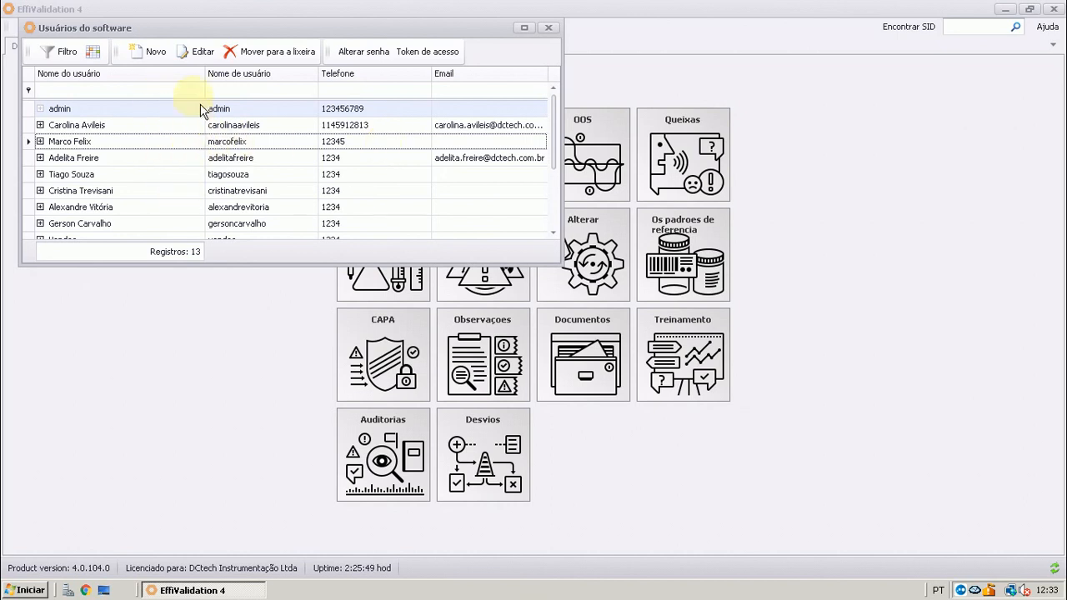
{"action": "left_click", "coordinate": [138, 145]}
{"action": "left_click", "coordinate": [197, 51]}
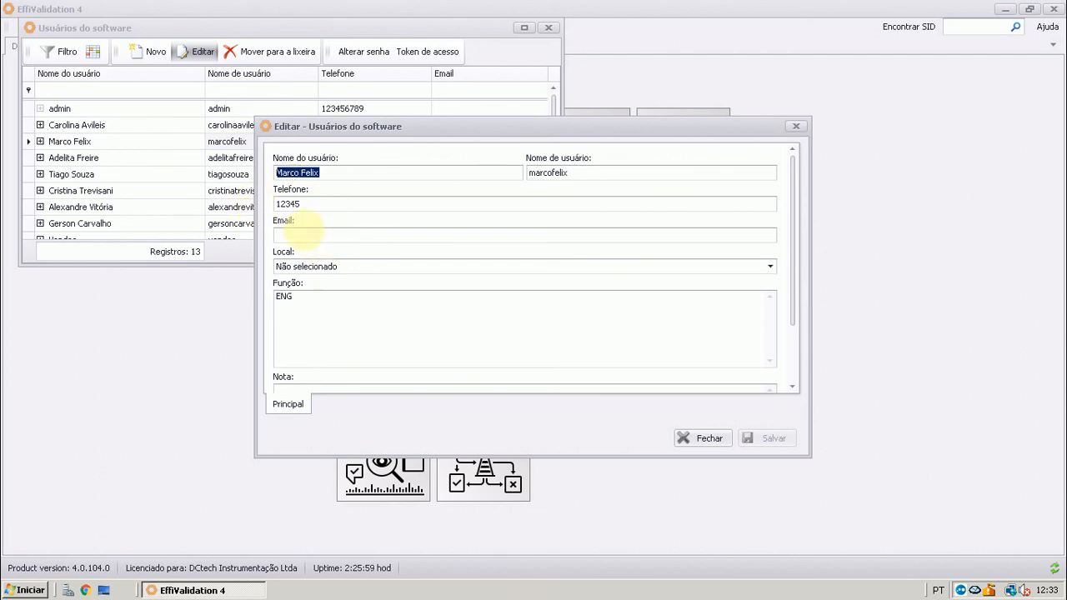
{"action": "left_click", "coordinate": [770, 265]}
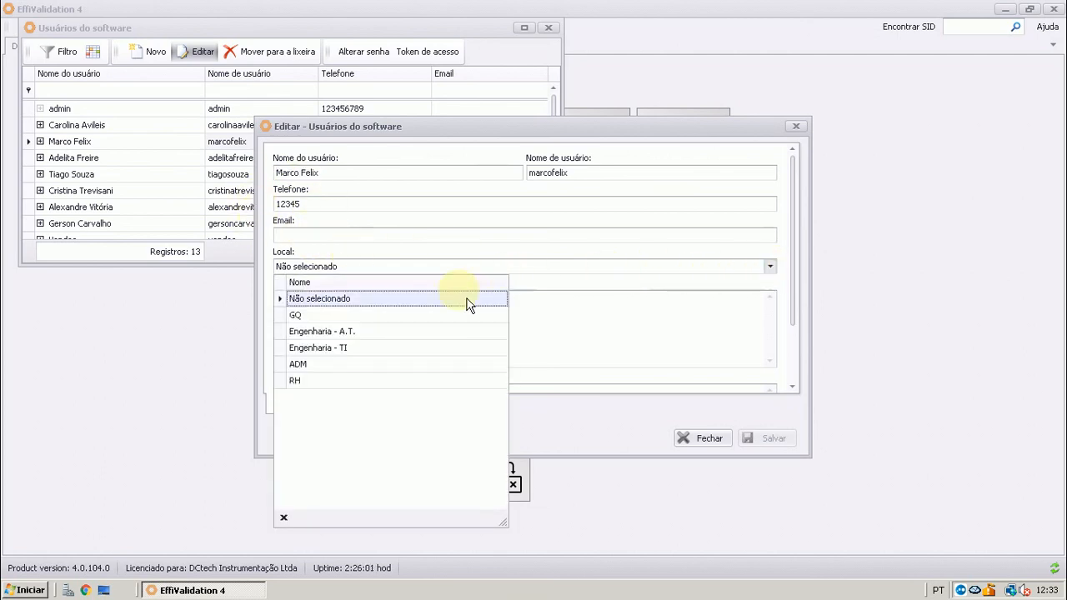
{"action": "left_click", "coordinate": [364, 348]}
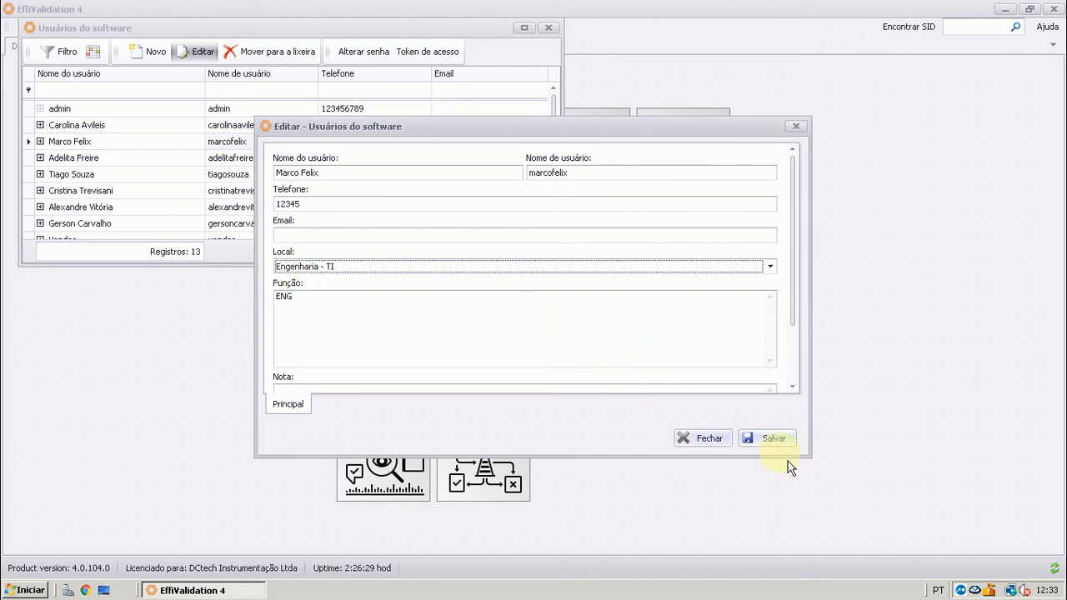
{"action": "left_click", "coordinate": [772, 437]}
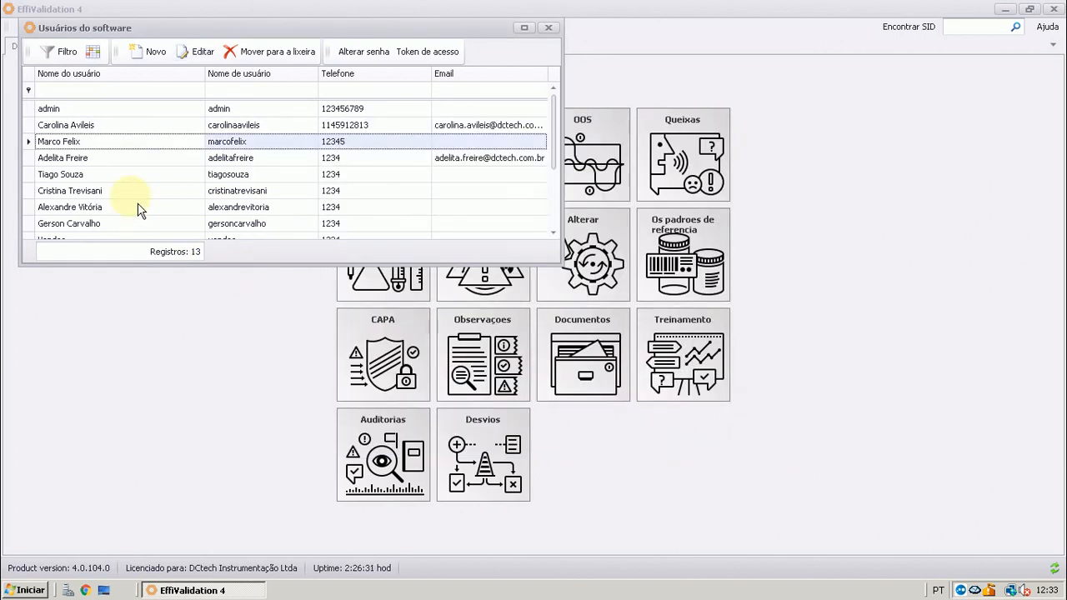
- Look through several records in the software users list and close it
{"action": "left_click", "coordinate": [136, 176]}
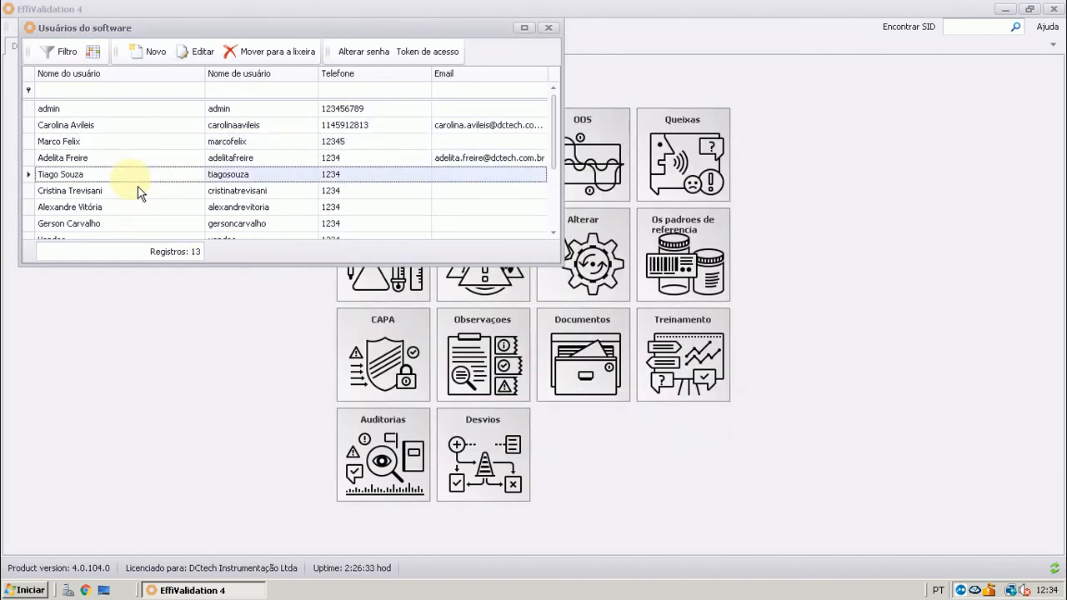
{"action": "left_click", "coordinate": [143, 159]}
{"action": "left_click", "coordinate": [143, 143]}
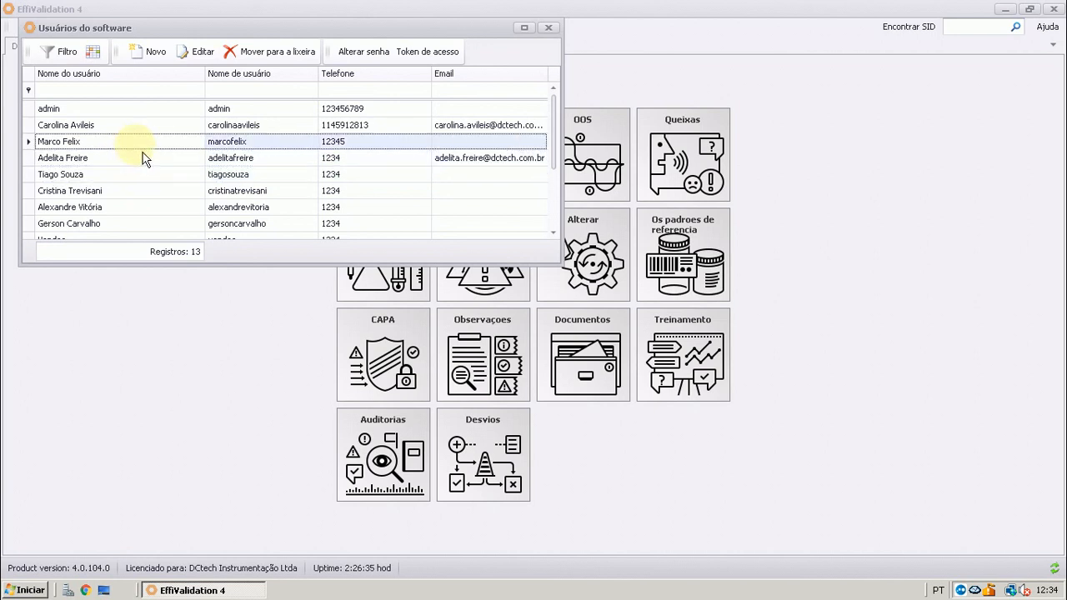
{"action": "left_click", "coordinate": [145, 132]}
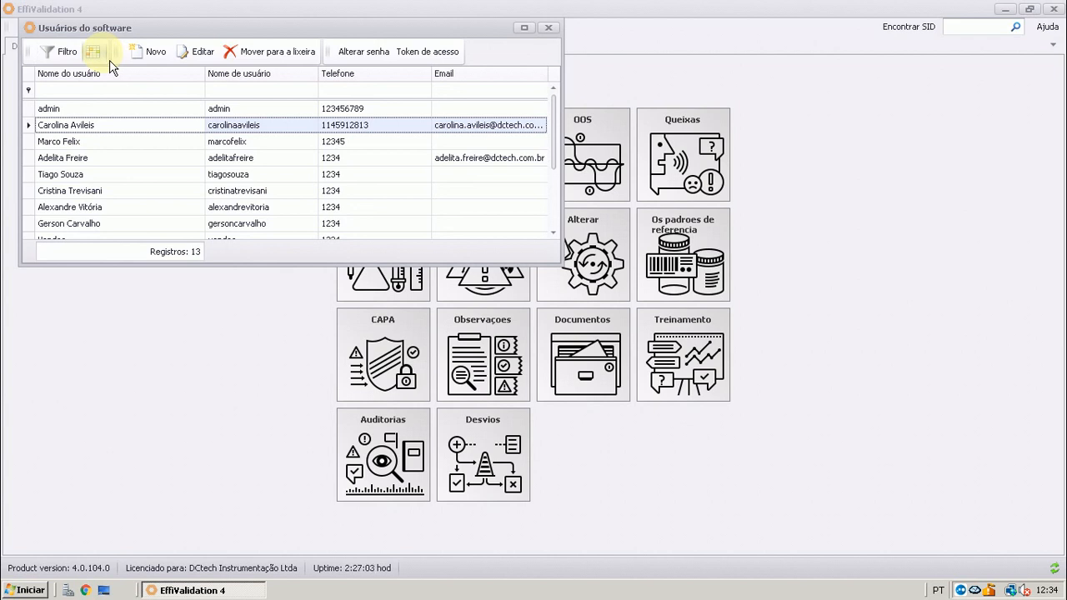
{"action": "left_click", "coordinate": [548, 27]}
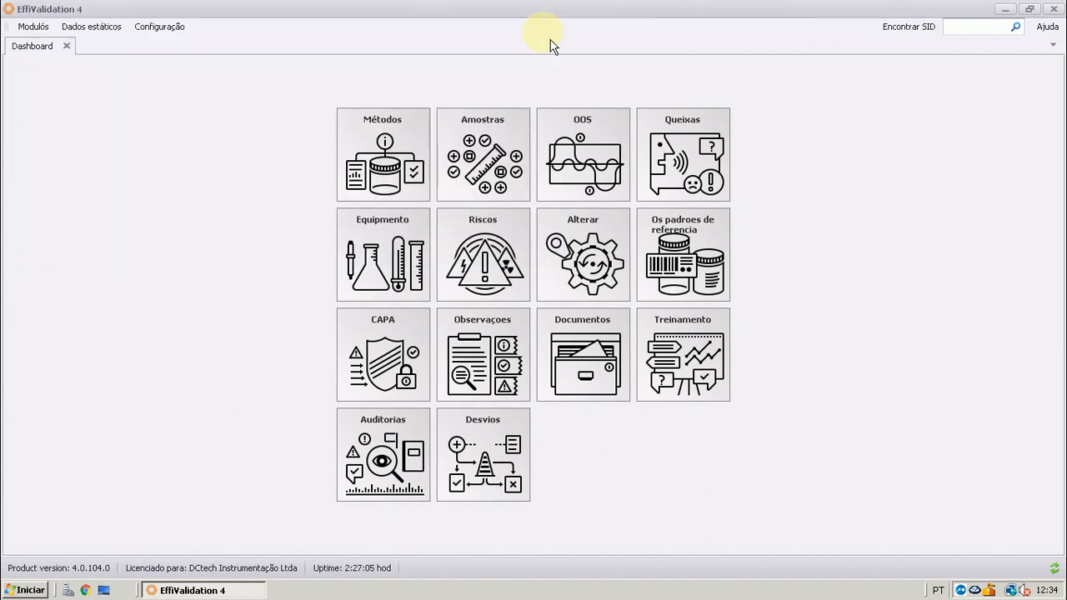
- Open the Função list in the security settings and look through the ADMIN, GQ, RH and DOC roles
{"action": "left_click", "coordinate": [159, 27]}
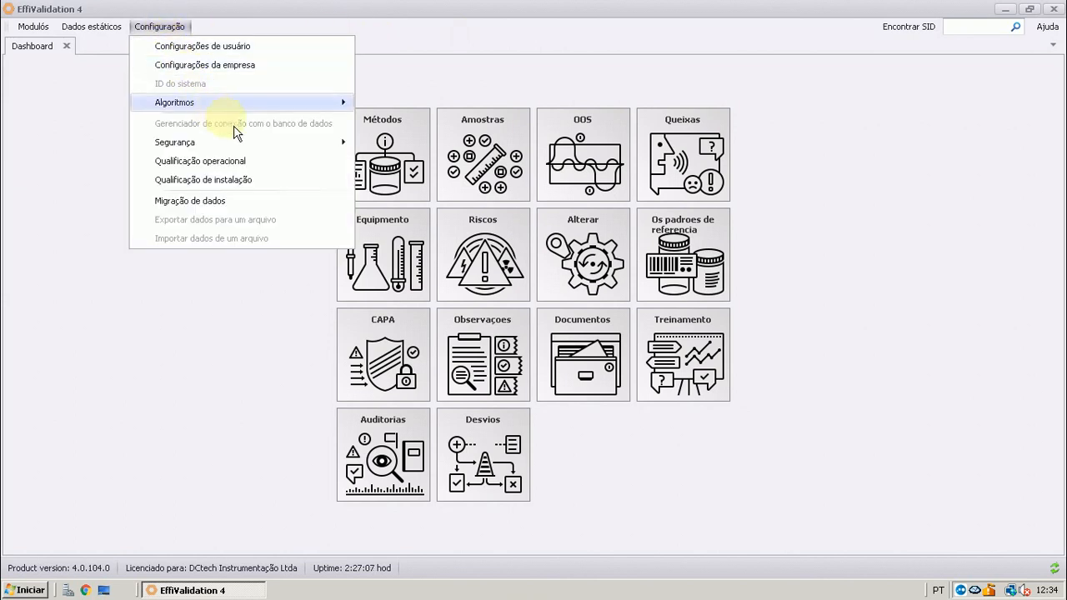
{"action": "mouse_move", "coordinate": [281, 148]}
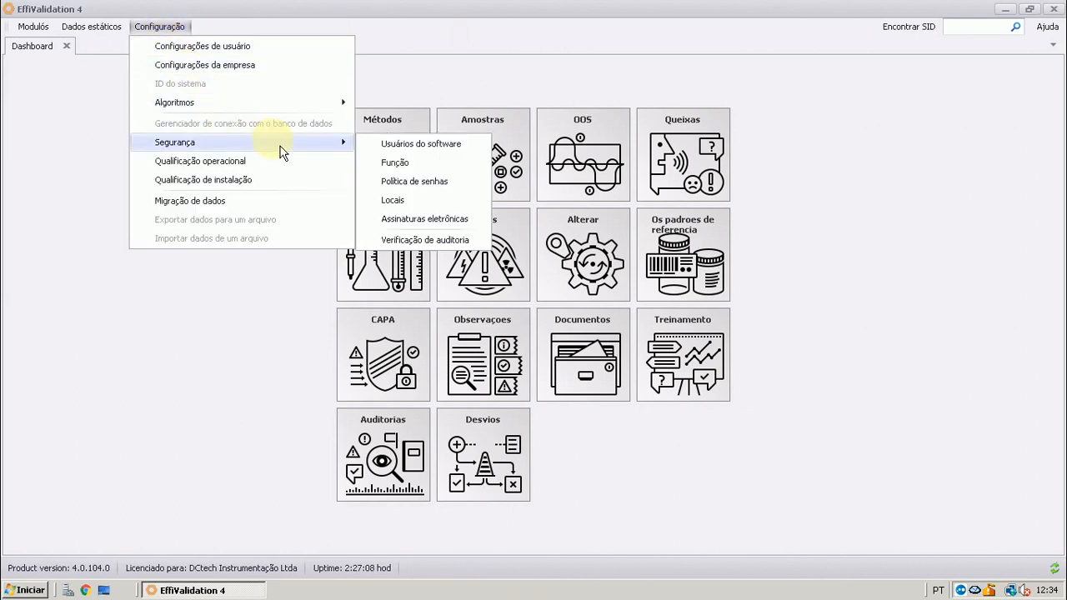
{"action": "left_click", "coordinate": [419, 166]}
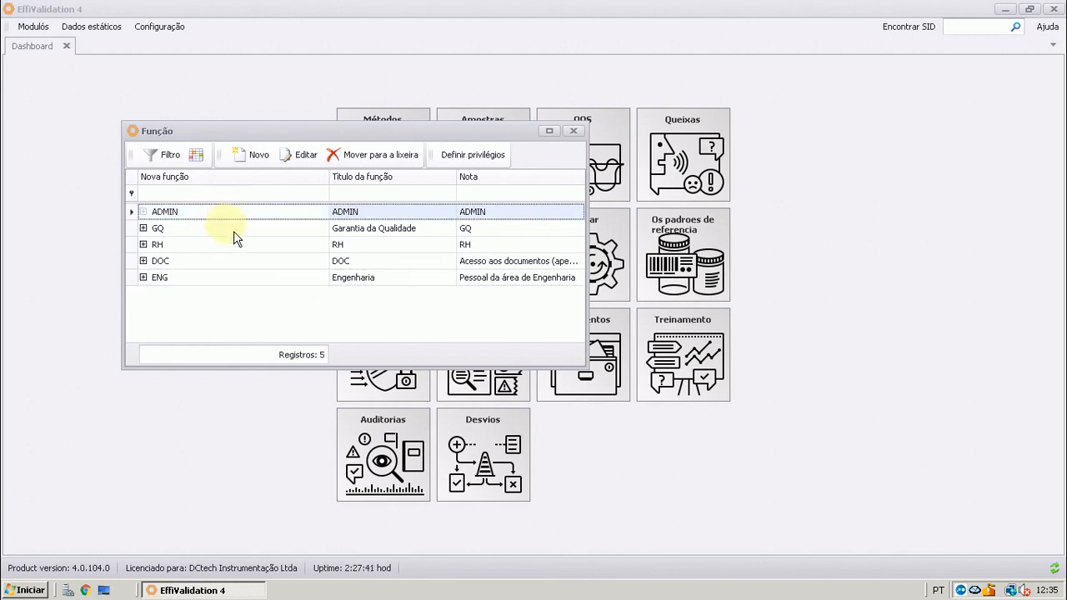
{"action": "left_click", "coordinate": [232, 231]}
{"action": "left_click", "coordinate": [233, 248]}
{"action": "left_click", "coordinate": [236, 261]}
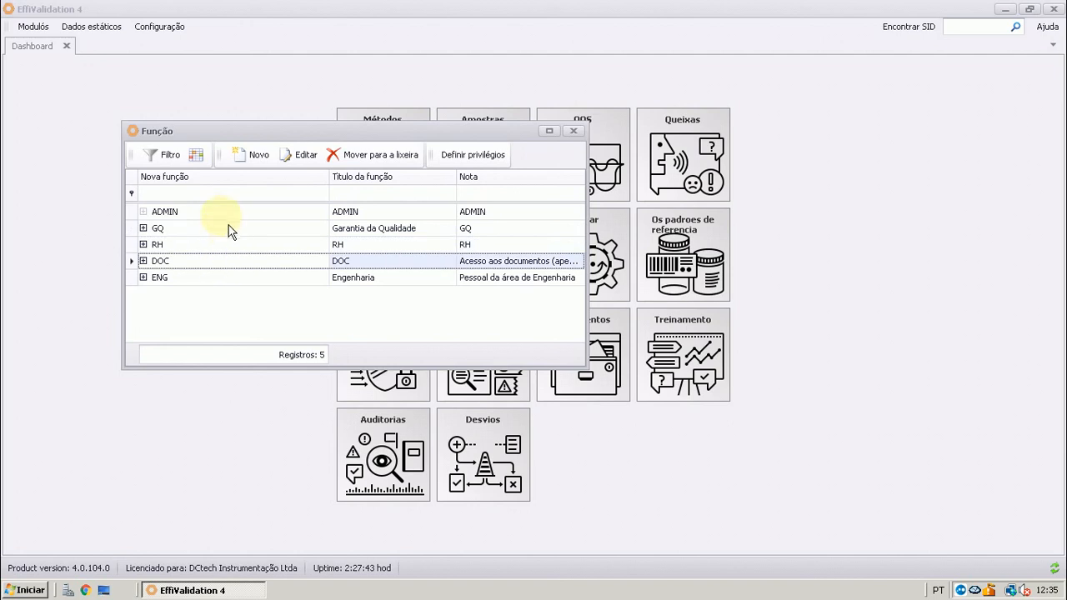
{"action": "left_click", "coordinate": [229, 215]}
{"action": "left_click", "coordinate": [228, 233]}
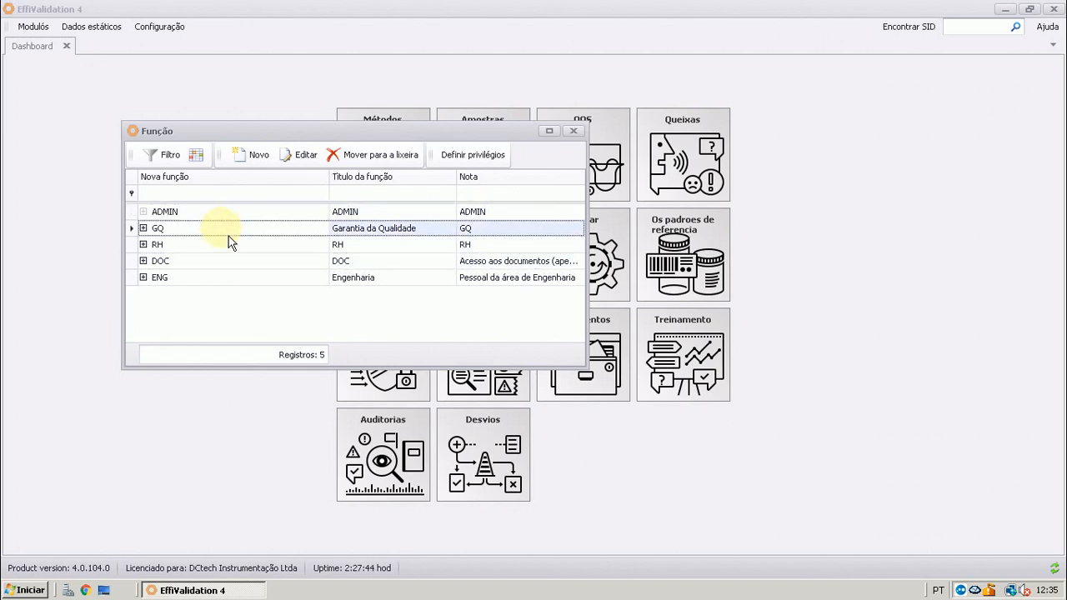
{"action": "left_click", "coordinate": [305, 248]}
{"action": "left_click", "coordinate": [308, 266]}
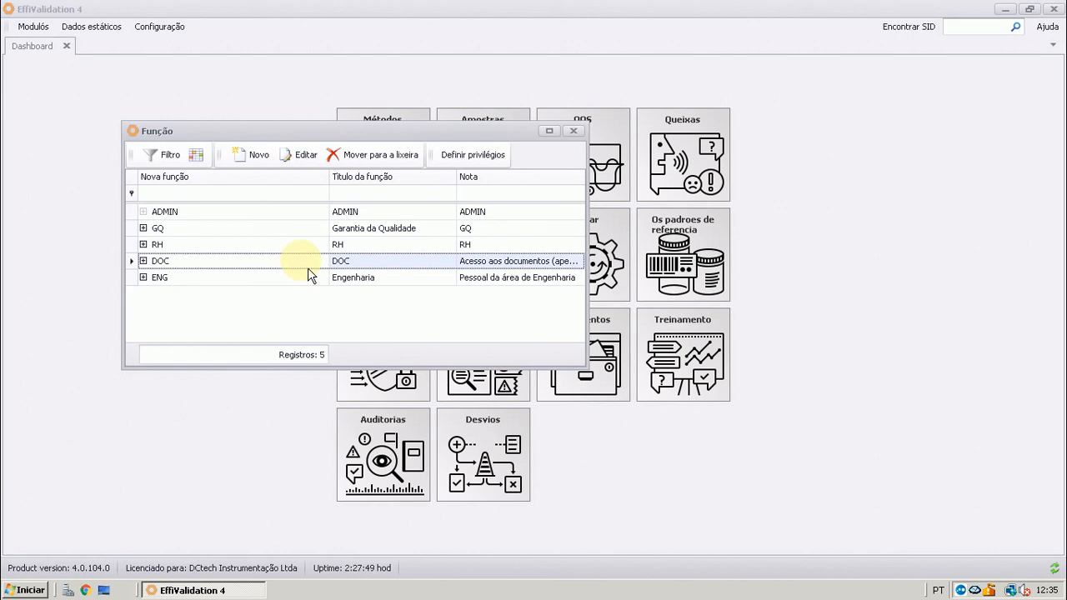
- Review the privileges defined for the ENG role and close them without saving
{"action": "left_click", "coordinate": [310, 281]}
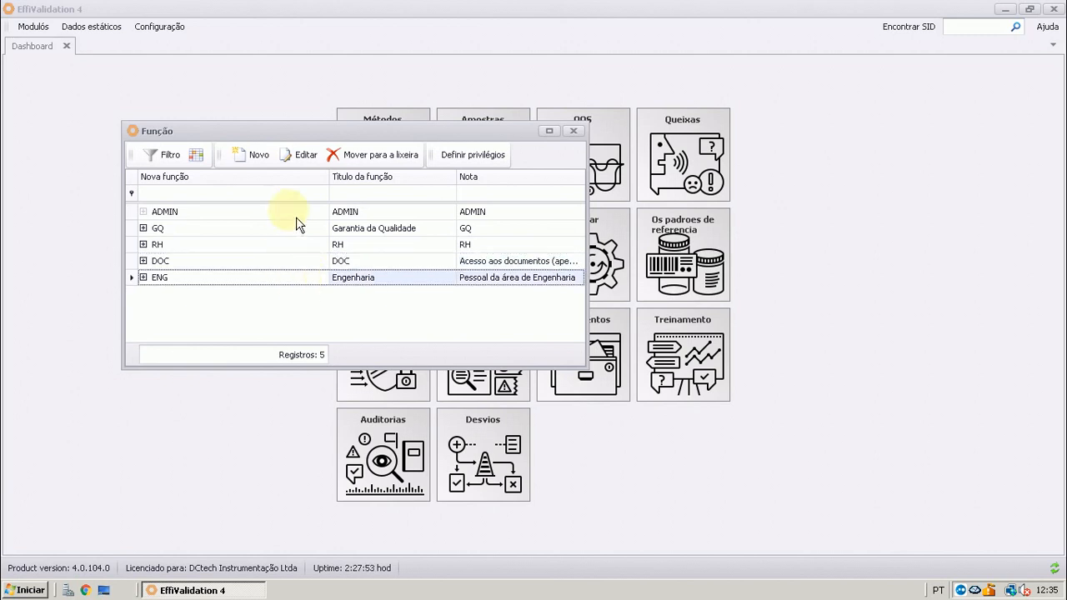
{"action": "left_click", "coordinate": [471, 158]}
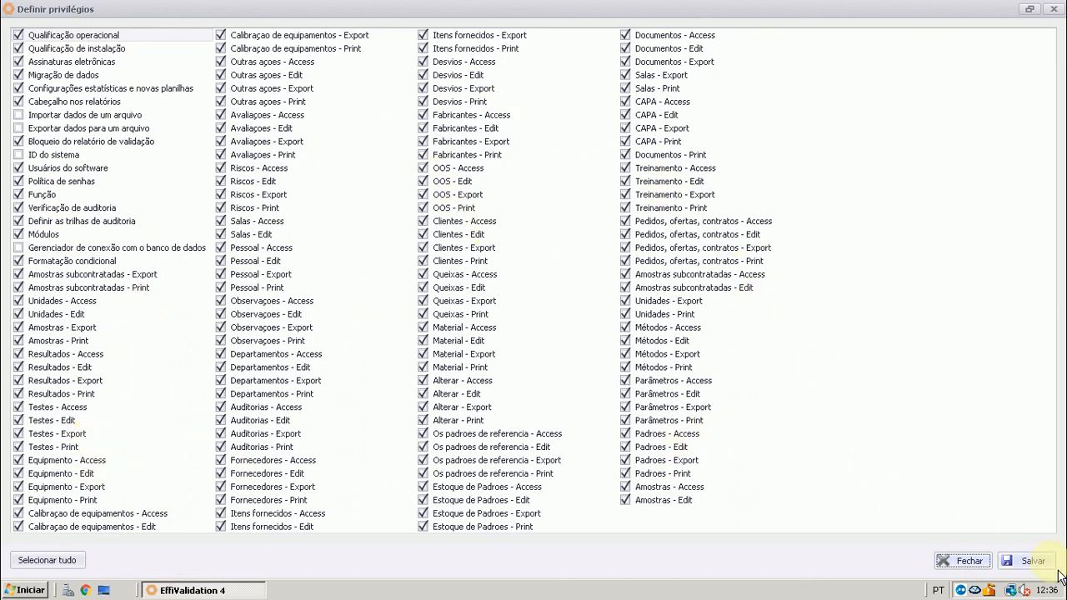
{"action": "left_click", "coordinate": [965, 560]}
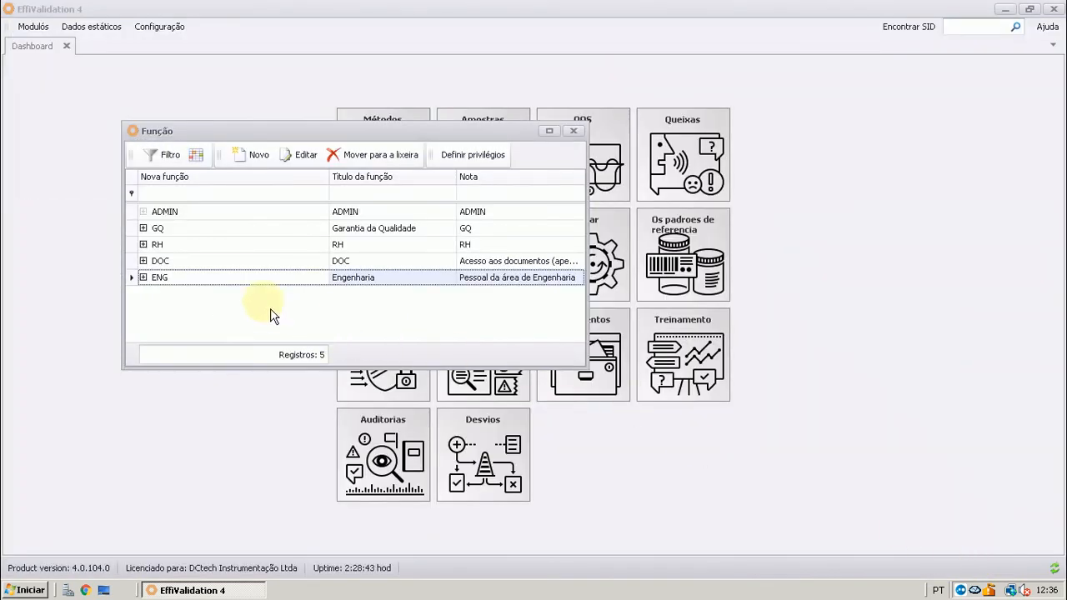
- Review the RH role's record and its defined privileges, and close the role list without changes
{"action": "double_click", "coordinate": [231, 248]}
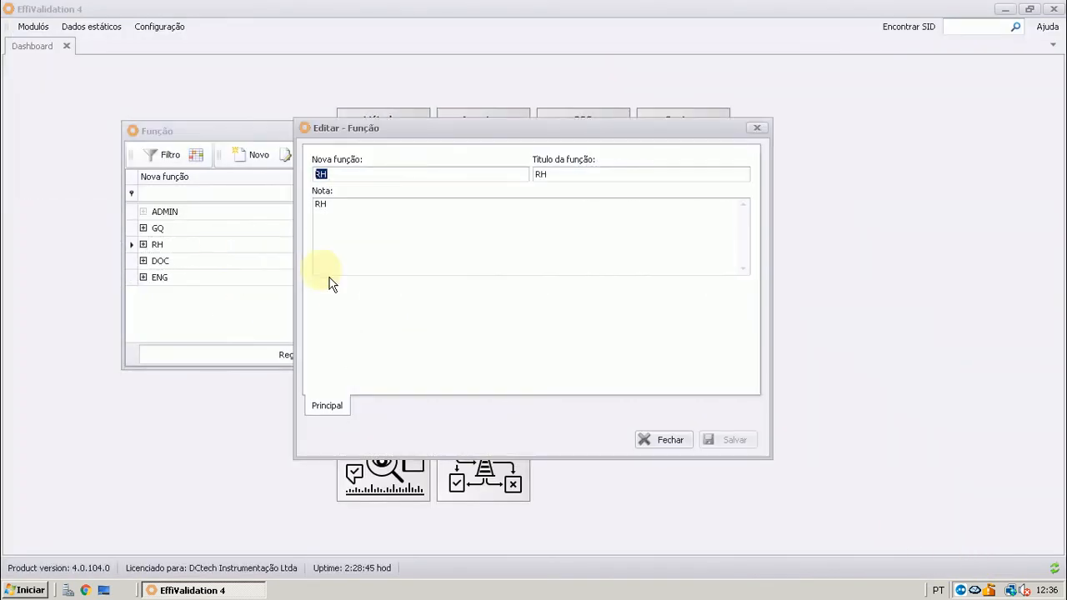
{"action": "left_click", "coordinate": [676, 443]}
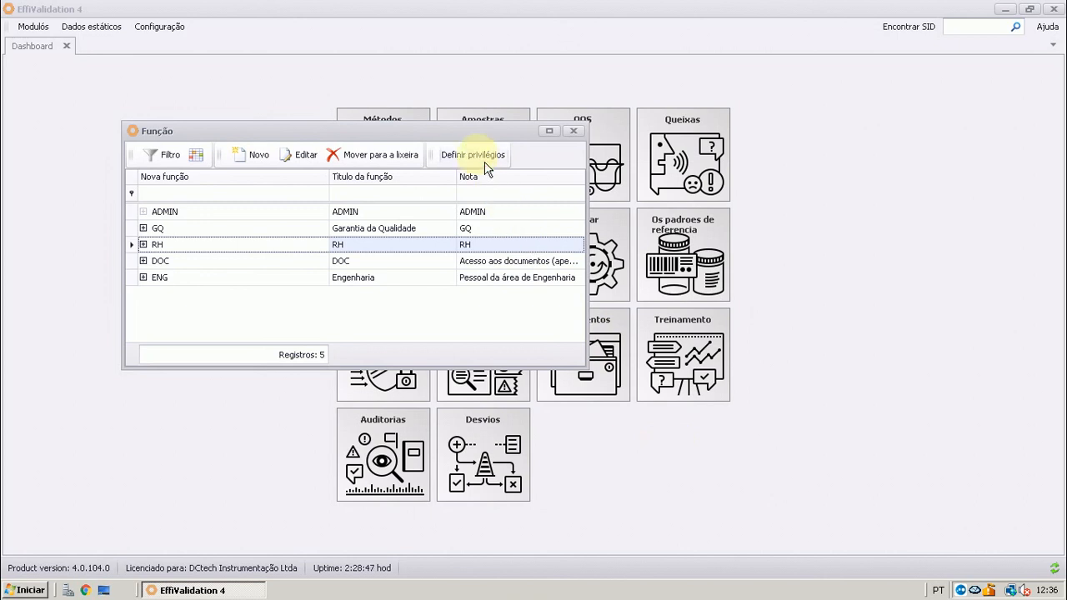
{"action": "left_click", "coordinate": [484, 161]}
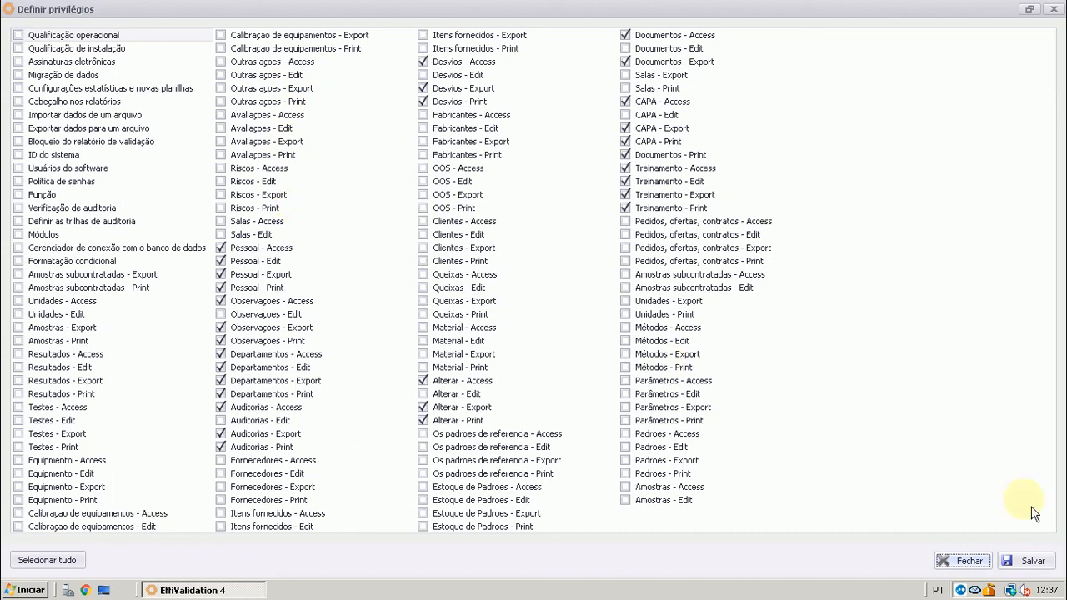
{"action": "left_click", "coordinate": [971, 561]}
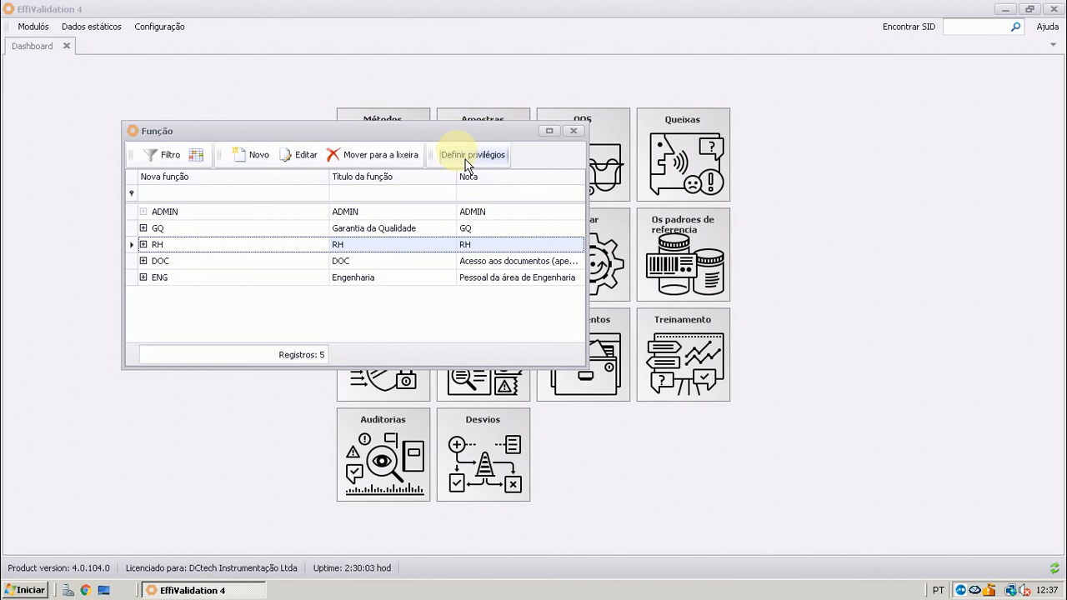
{"action": "left_click", "coordinate": [573, 131]}
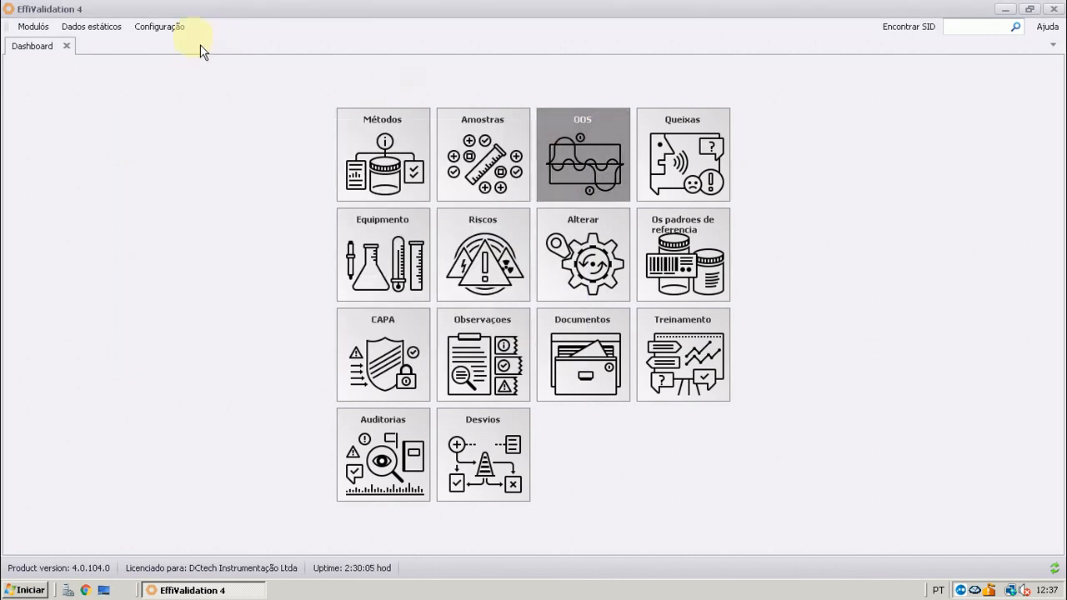
- Review the password policy in the security settings and close it without changes
{"action": "left_click", "coordinate": [160, 27]}
{"action": "mouse_move", "coordinate": [340, 142]}
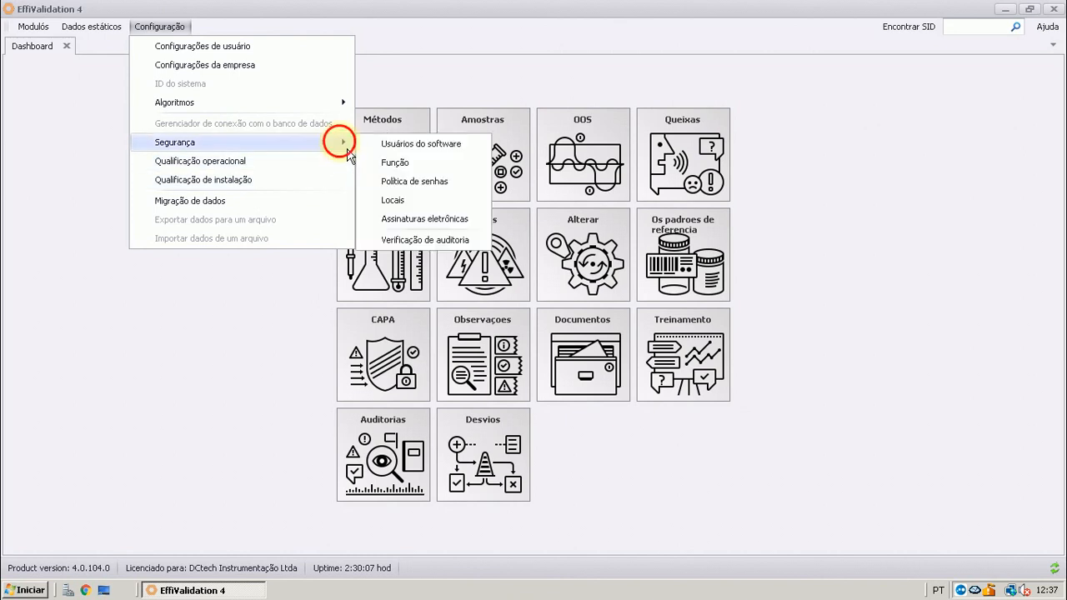
{"action": "left_click", "coordinate": [449, 185]}
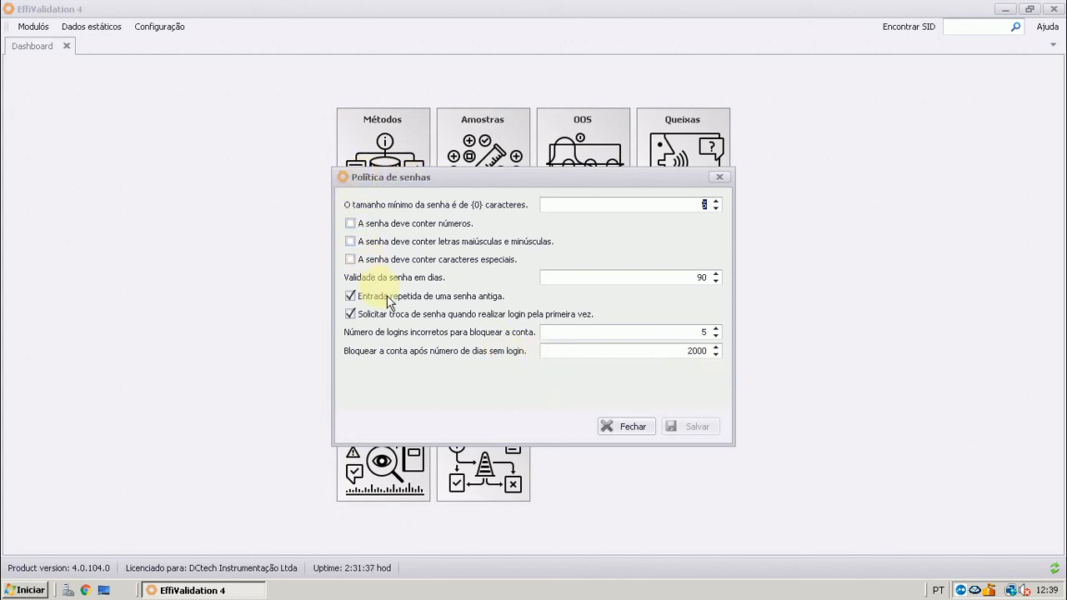
{"action": "left_click", "coordinate": [643, 430]}
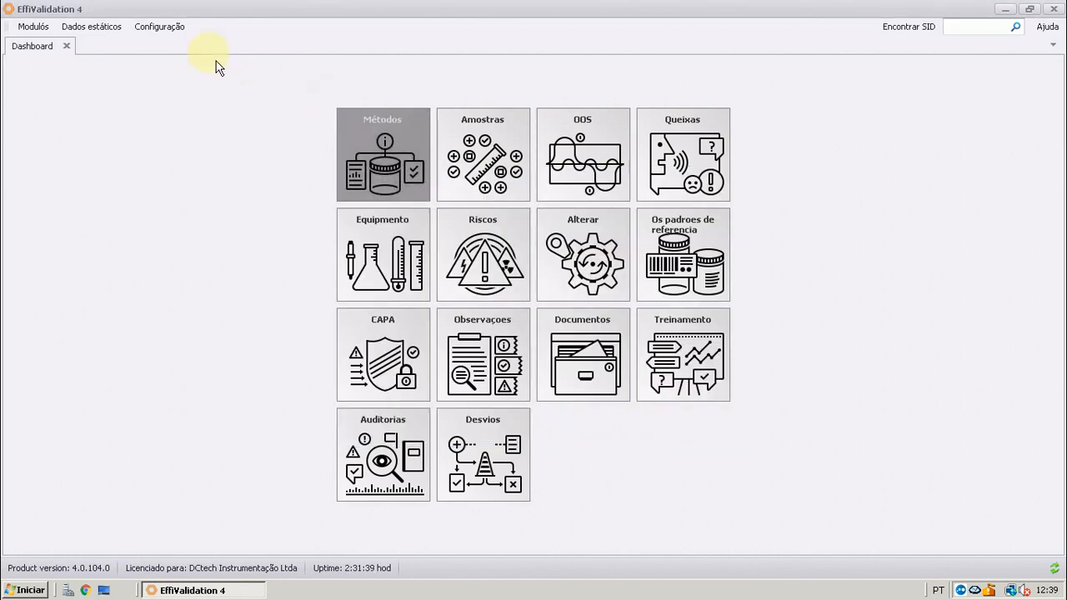
- Review the Locais list in the security settings and close it
{"action": "left_click", "coordinate": [173, 26]}
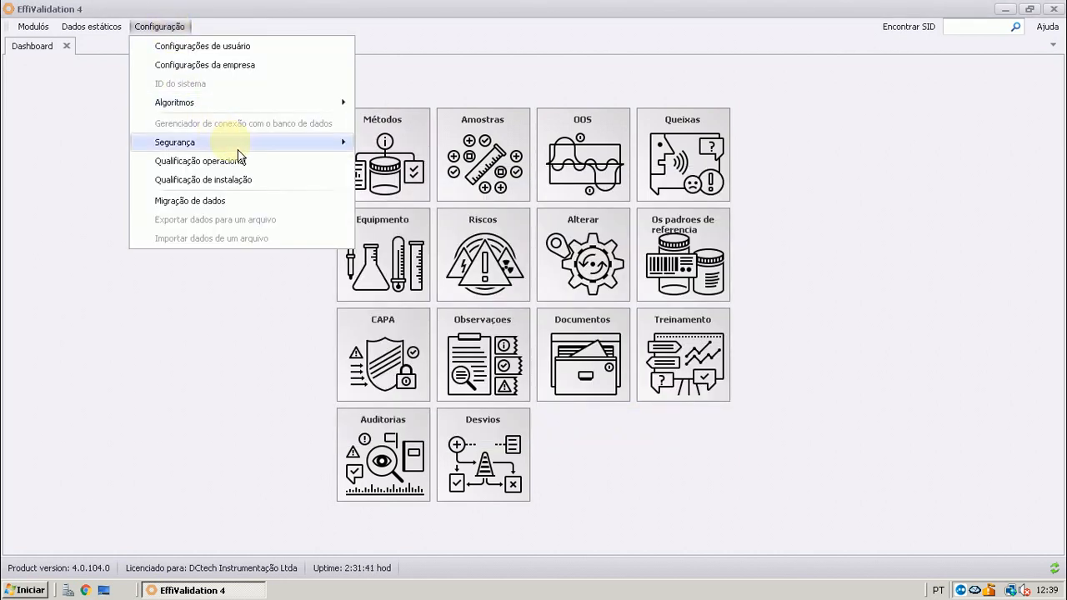
{"action": "mouse_move", "coordinate": [242, 149]}
{"action": "left_click", "coordinate": [397, 202]}
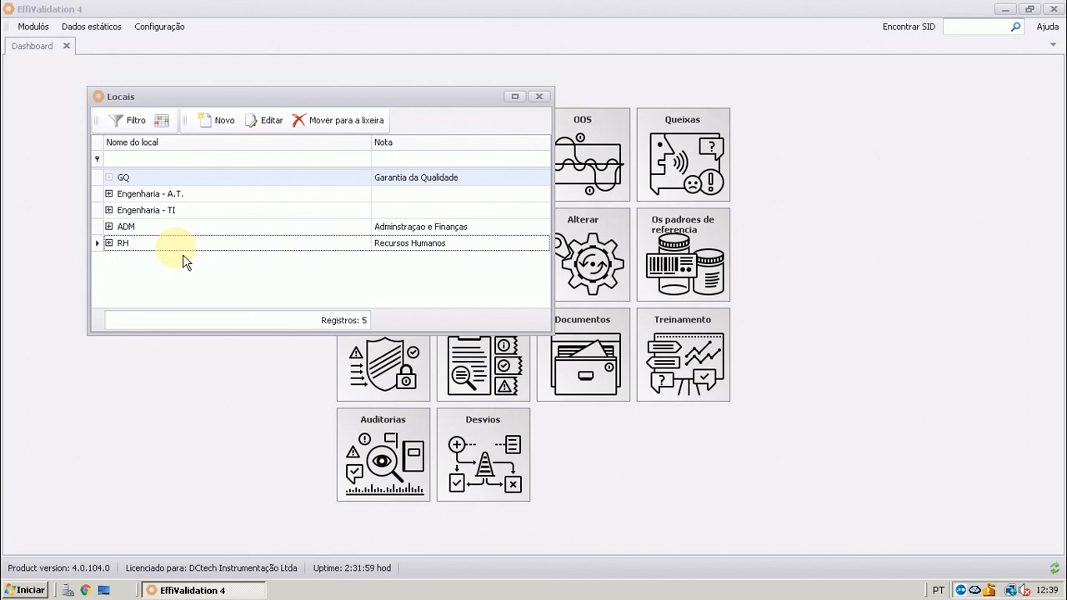
{"action": "left_click", "coordinate": [540, 98]}
- In the electronic signature settings, enable required electronic signatures and include the Métodos module
{"action": "left_click", "coordinate": [169, 27]}
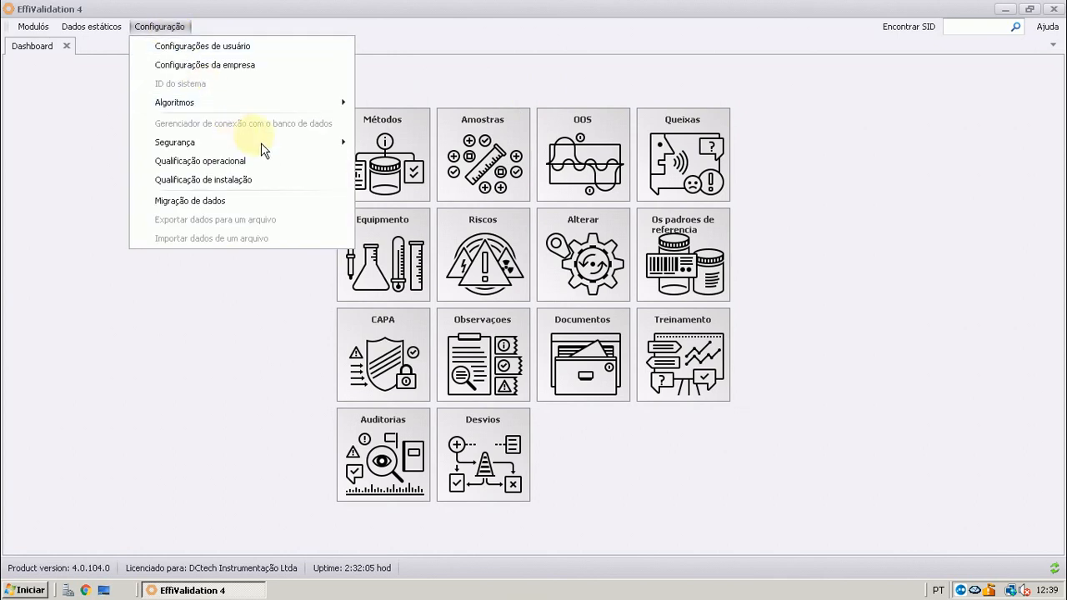
{"action": "mouse_move", "coordinate": [280, 145]}
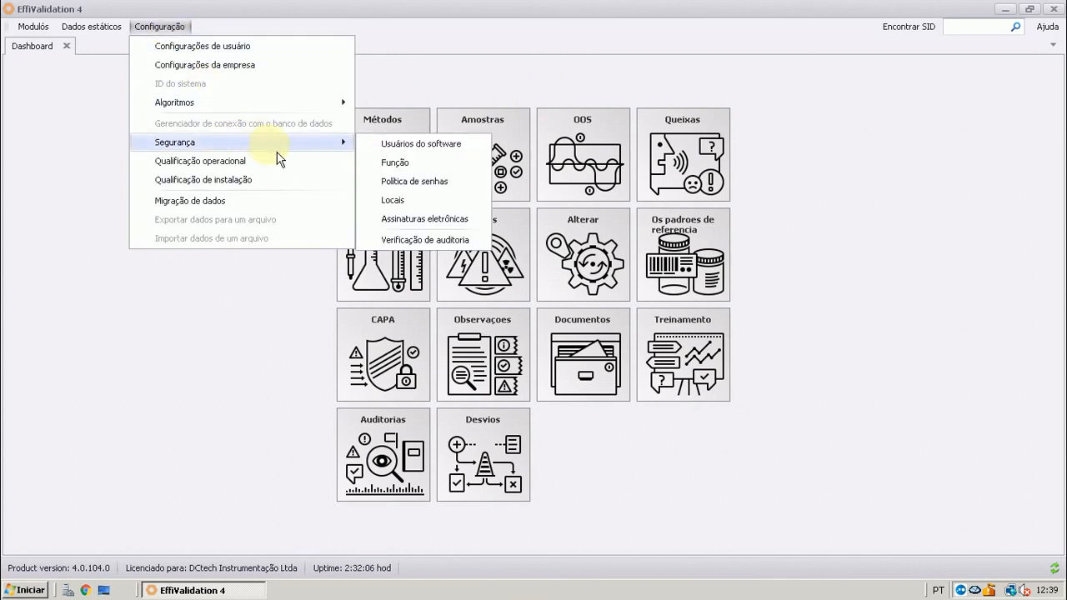
{"action": "left_click", "coordinate": [436, 221]}
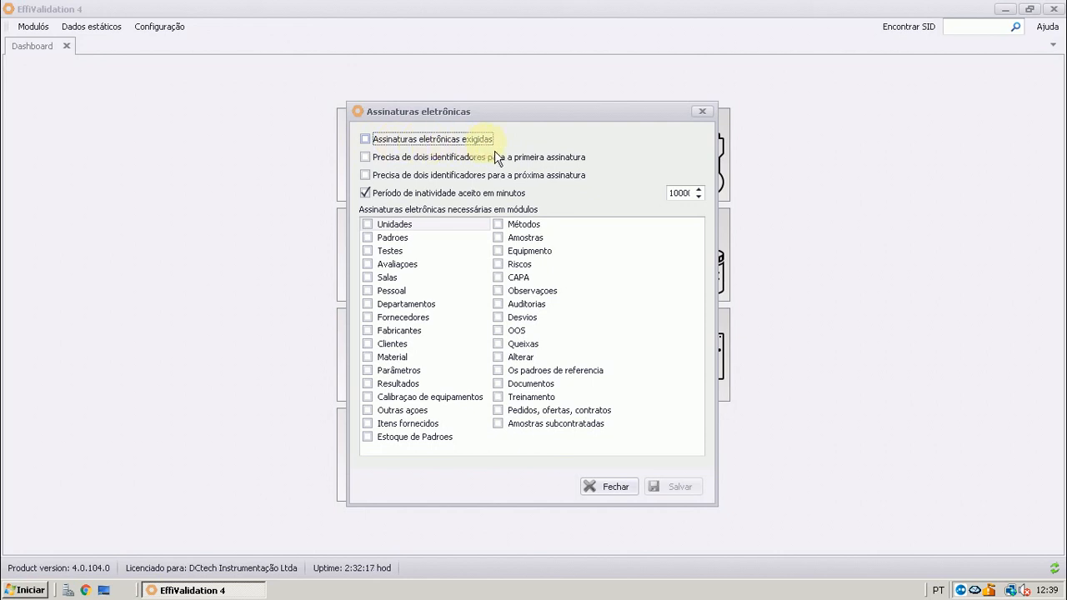
{"action": "left_click", "coordinate": [376, 143]}
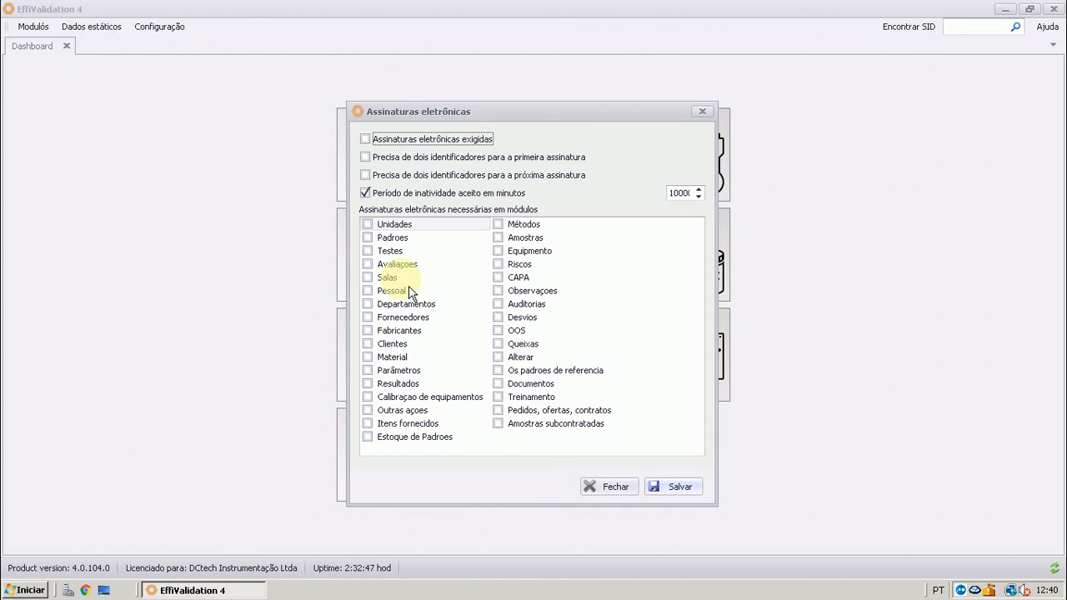
{"action": "left_click", "coordinate": [497, 224]}
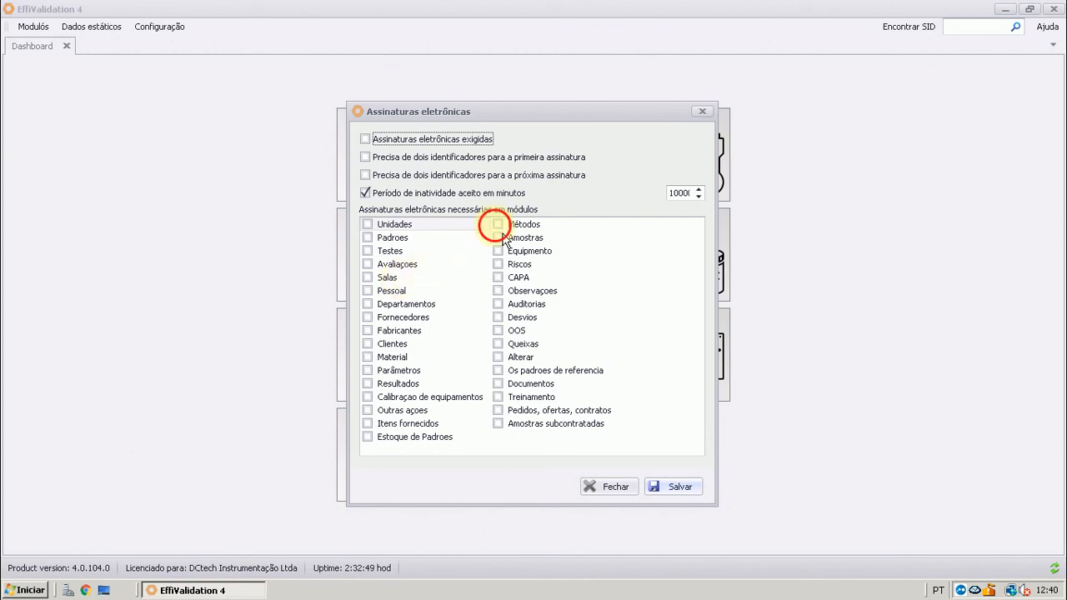
{"action": "left_click", "coordinate": [498, 225]}
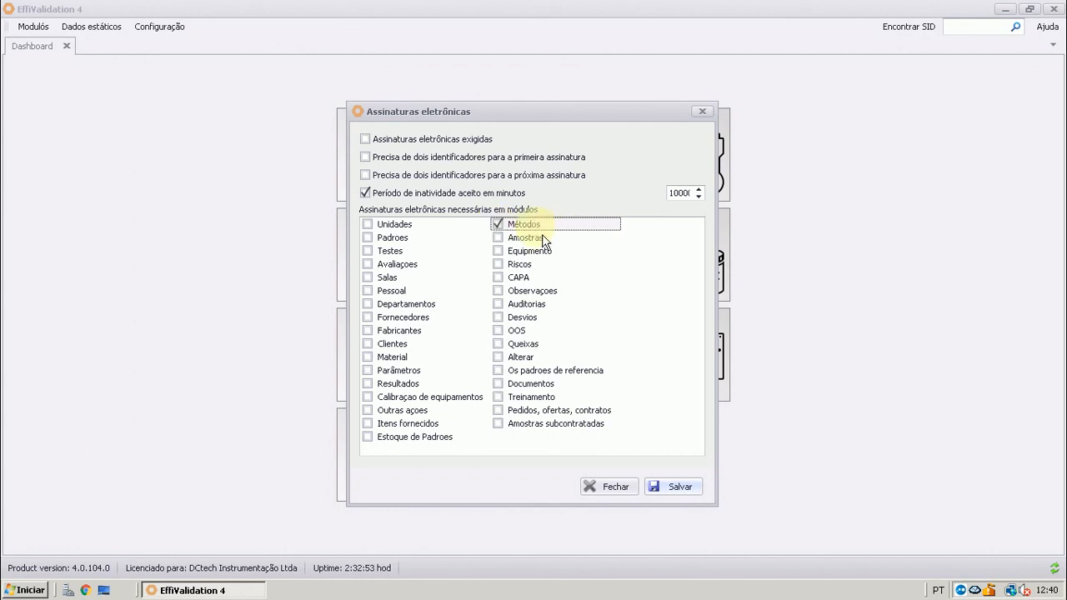
{"action": "left_click", "coordinate": [373, 146]}
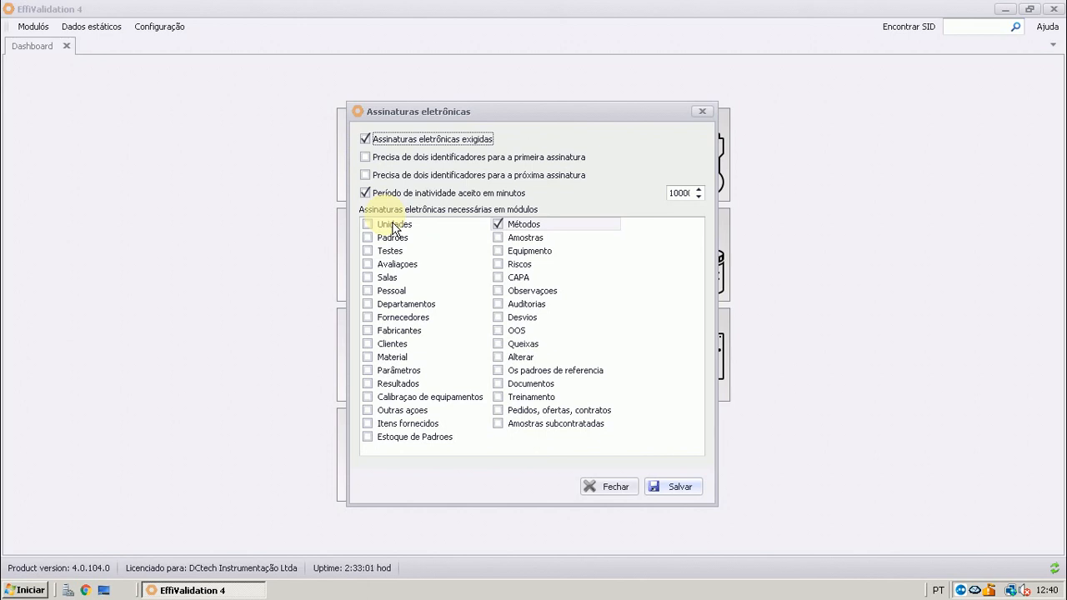
- Clear the Métodos module, the accepted inactivity period and the required-signatures option, and close the electronic signature settings without saving
{"action": "left_click", "coordinate": [500, 224]}
{"action": "left_click", "coordinate": [364, 192]}
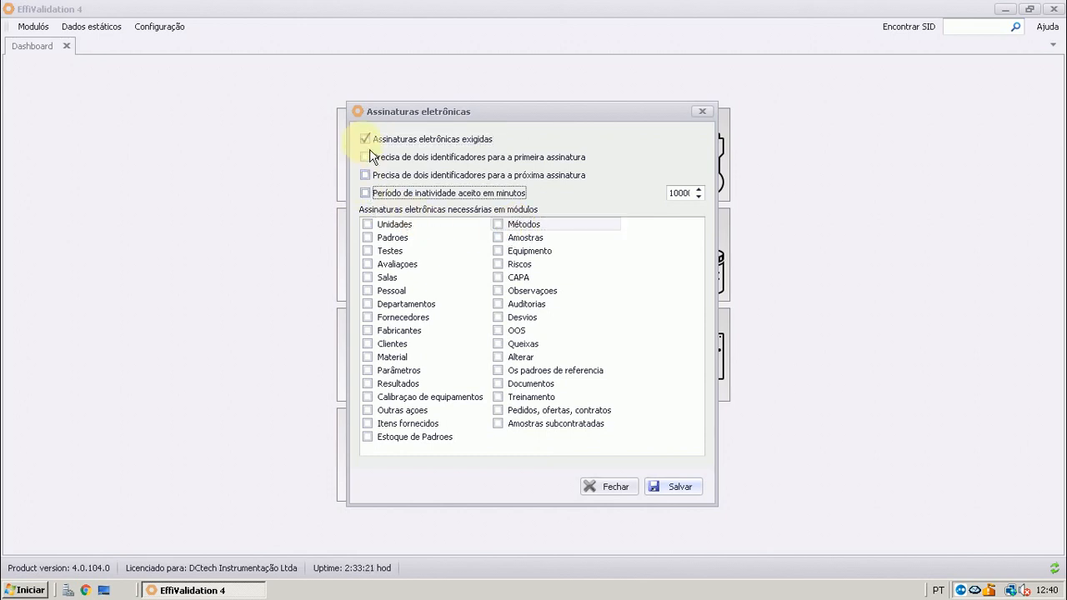
{"action": "left_click", "coordinate": [368, 139]}
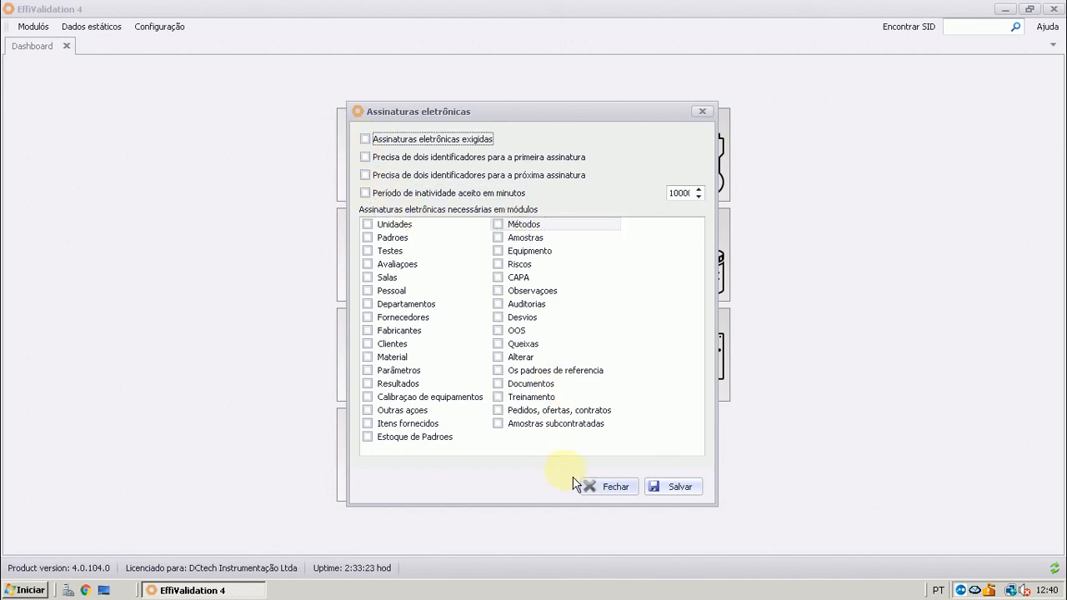
{"action": "left_click", "coordinate": [621, 490]}
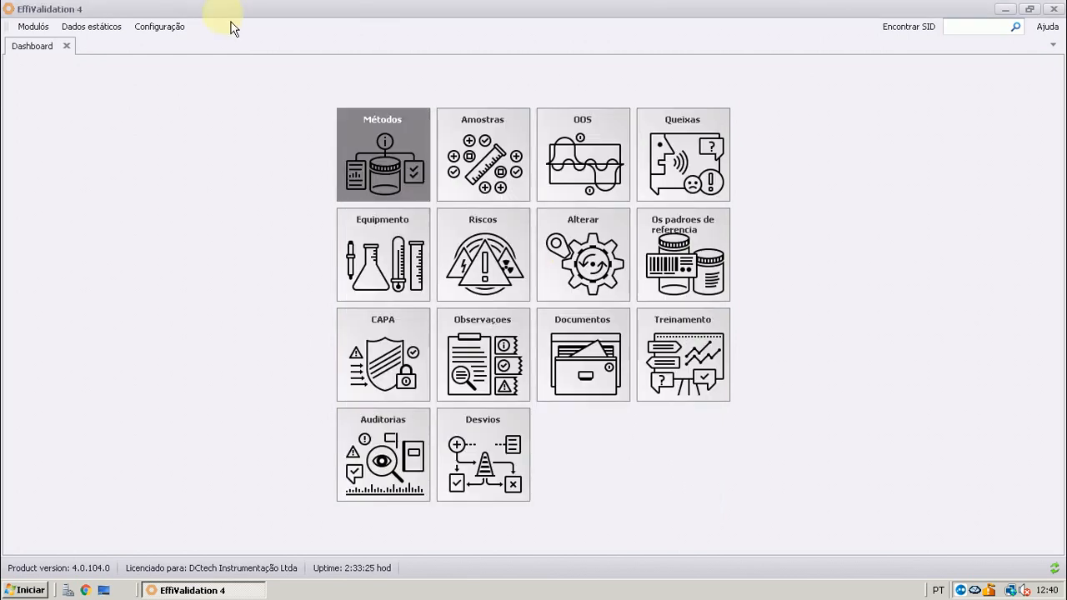
- Open the audit verification log, look through several entries, and view the detail of the newest Update: Editar - Usuários do software entry
{"action": "left_click", "coordinate": [162, 27]}
{"action": "mouse_move", "coordinate": [292, 153]}
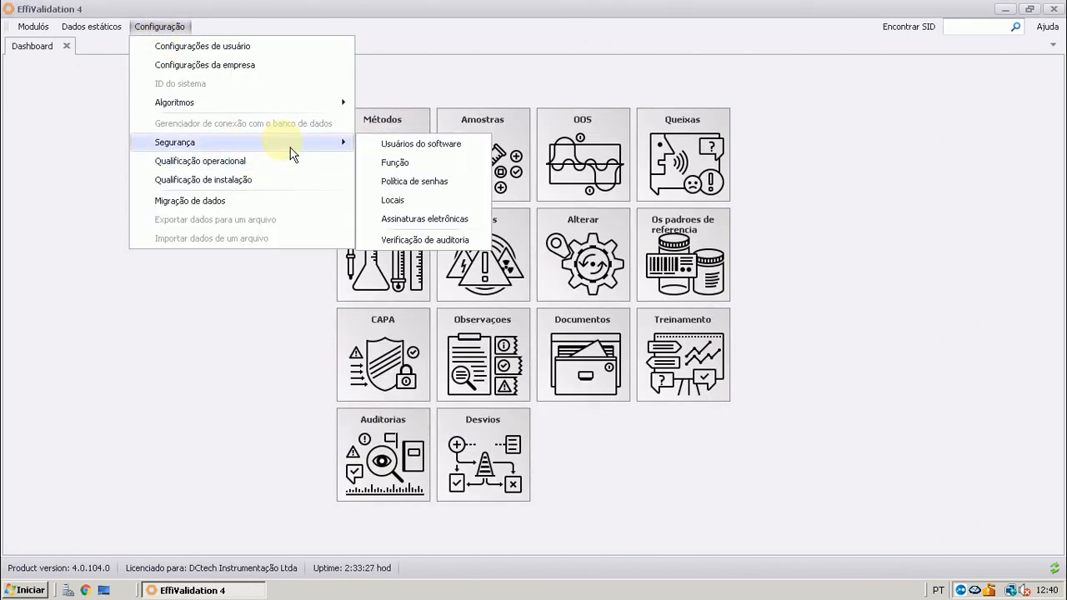
{"action": "left_click", "coordinate": [424, 240]}
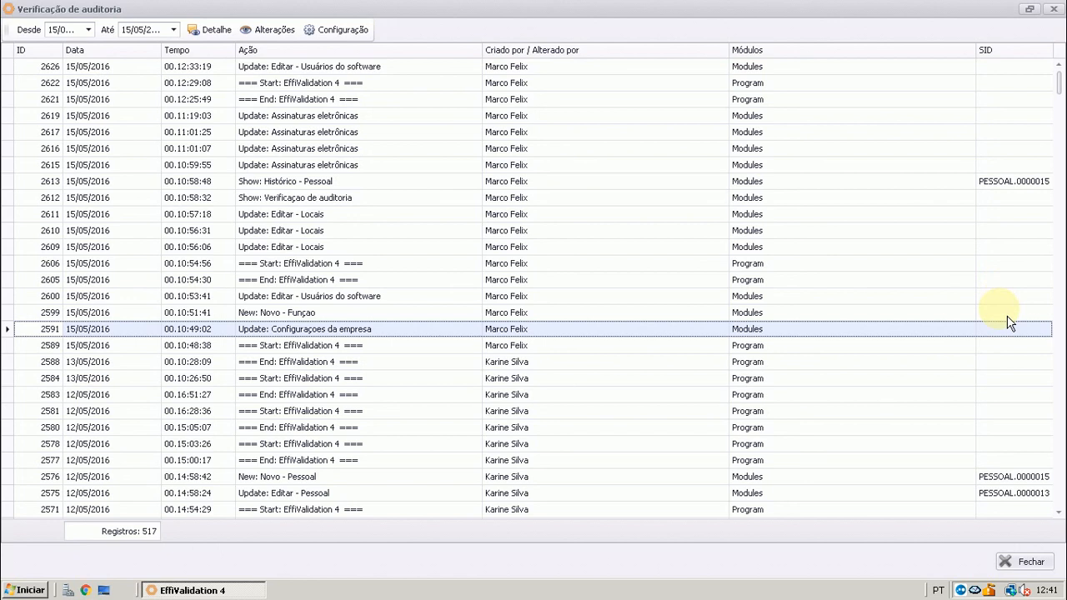
{"action": "left_click", "coordinate": [17, 73]}
{"action": "left_click", "coordinate": [17, 84]}
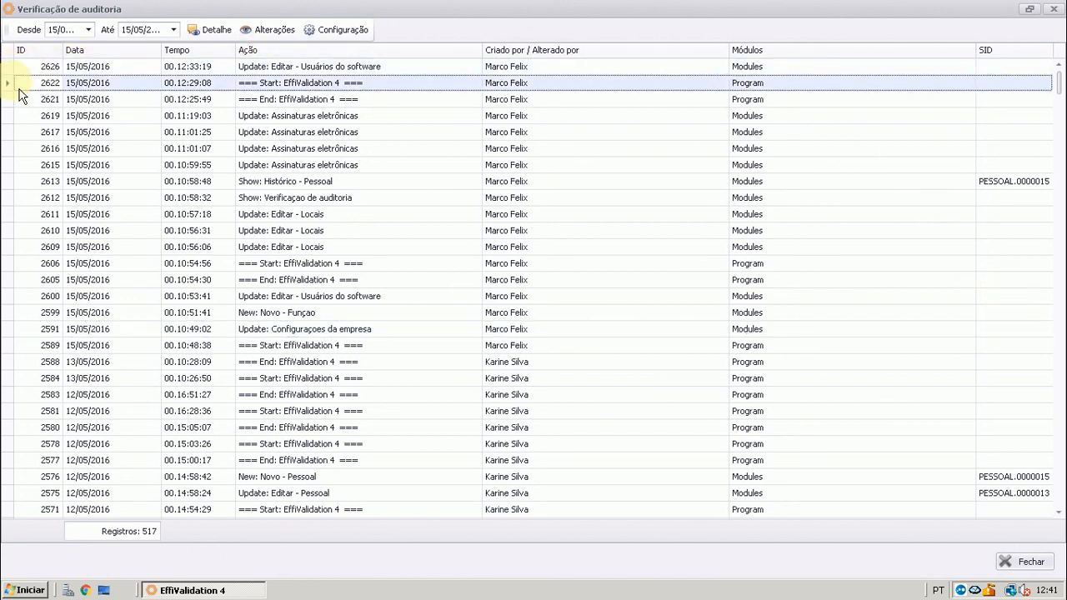
{"action": "left_click", "coordinate": [17, 100]}
{"action": "left_click", "coordinate": [20, 116]}
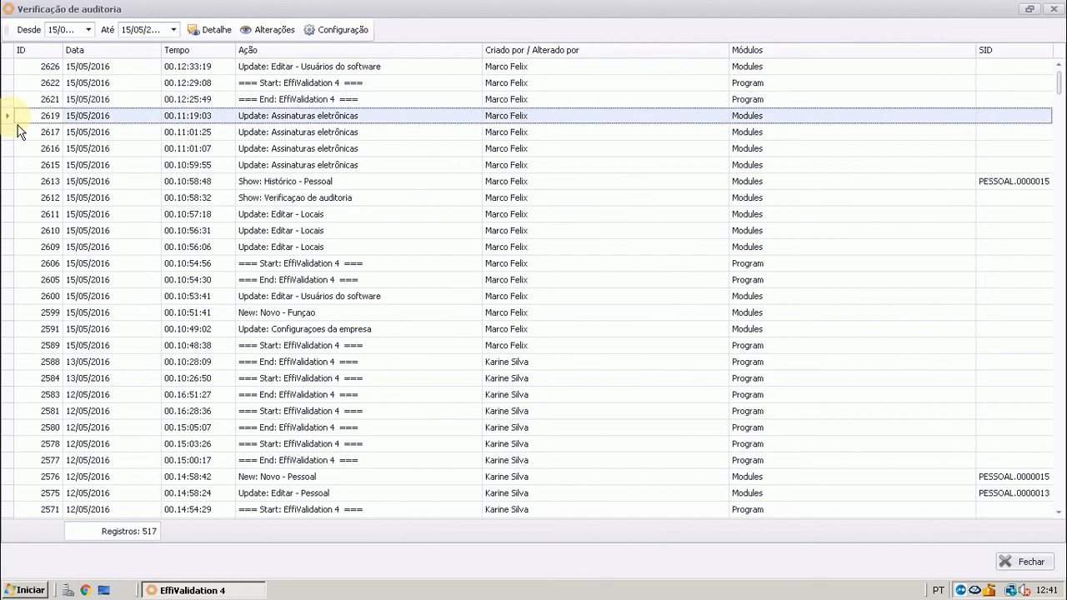
{"action": "left_click", "coordinate": [18, 73]}
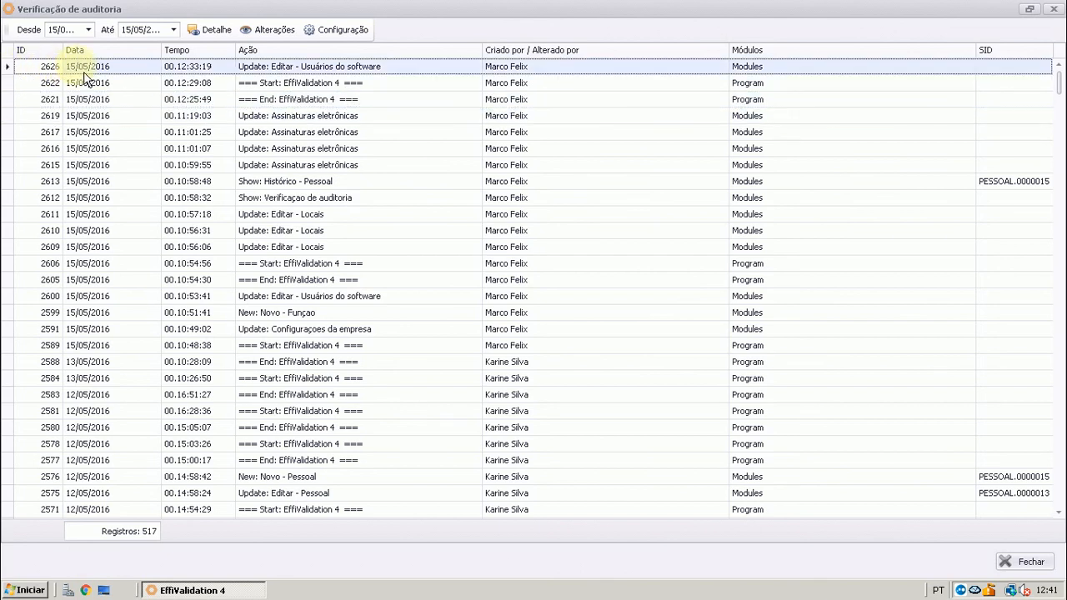
{"action": "left_click", "coordinate": [223, 33]}
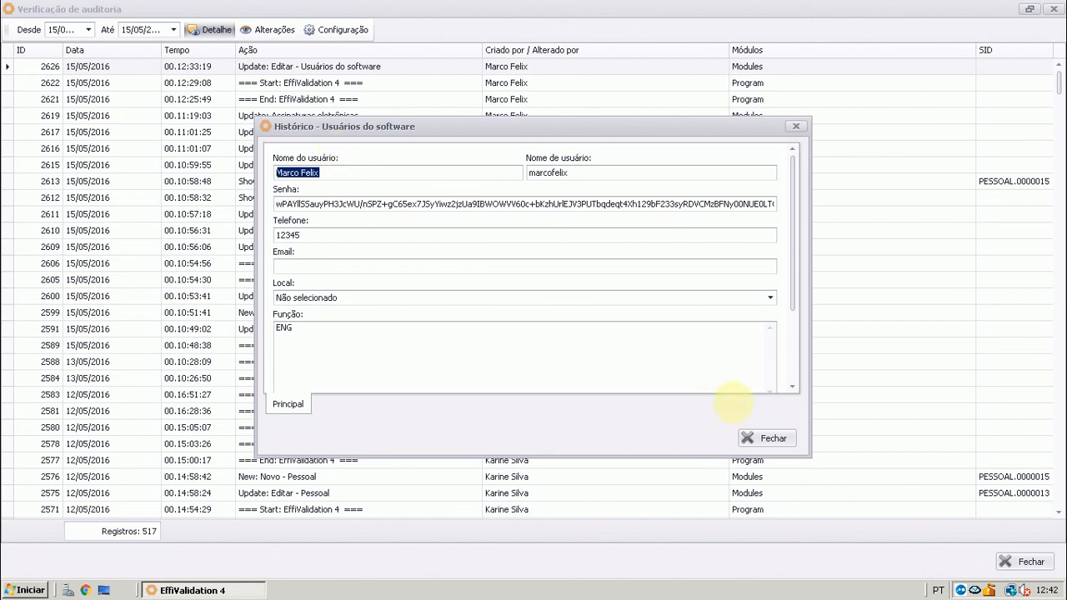
- View the recorded changes of the newest Usuários do software audit entry, and review the audit trail recording options without changing them
{"action": "left_click", "coordinate": [761, 436]}
{"action": "left_click", "coordinate": [279, 34]}
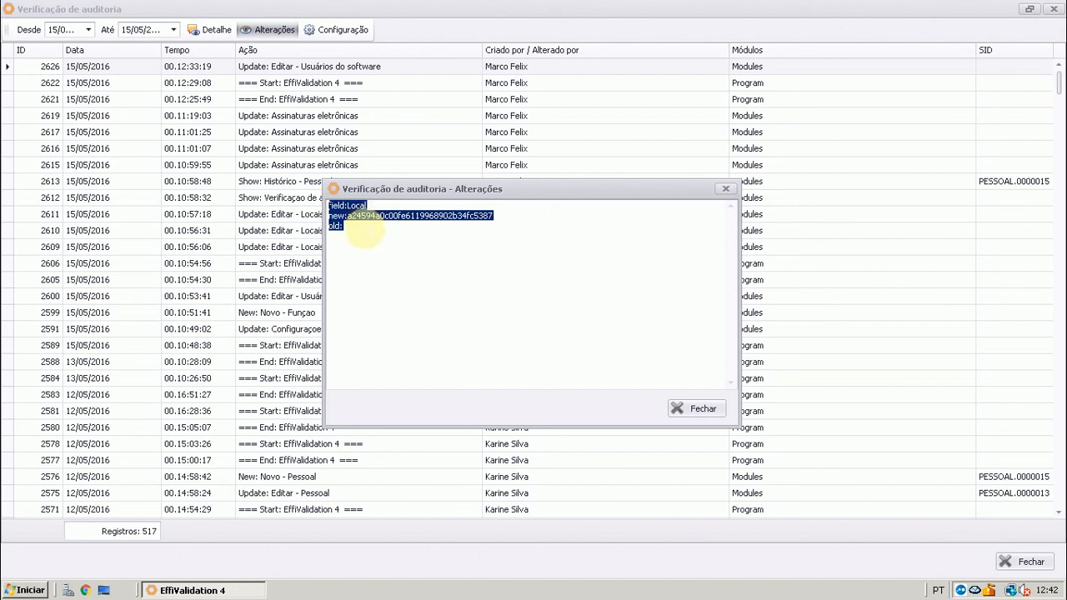
{"action": "left_click", "coordinate": [698, 408]}
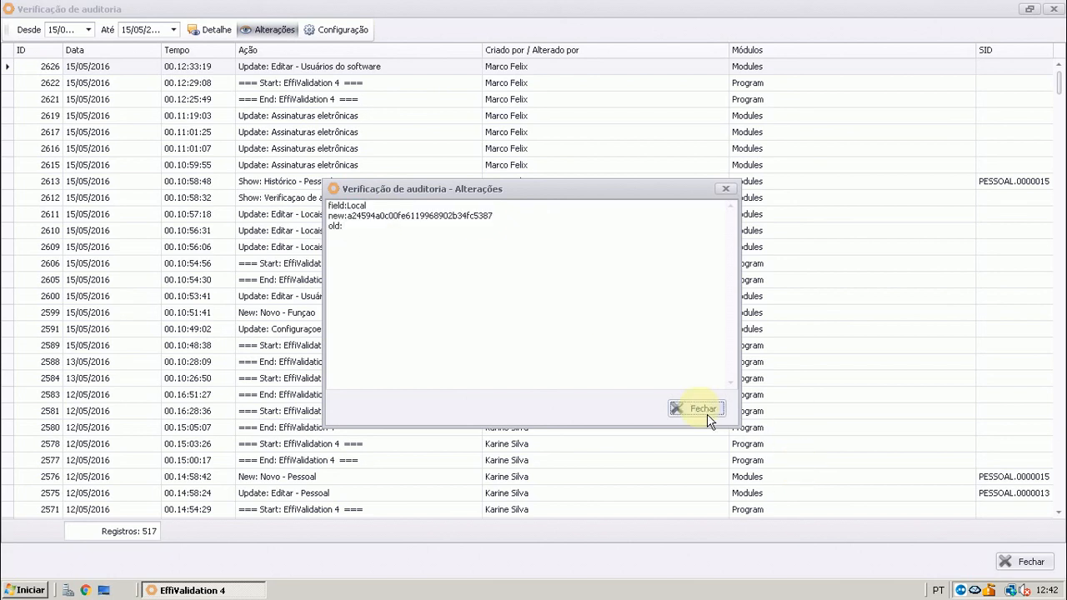
{"action": "left_click", "coordinate": [356, 34]}
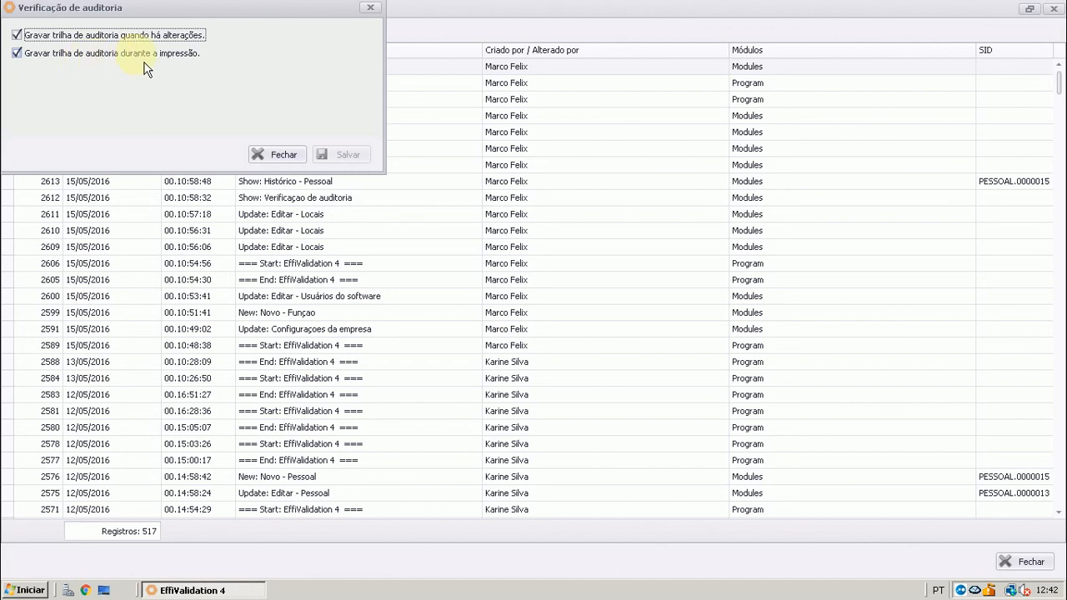
{"action": "left_click", "coordinate": [275, 154]}
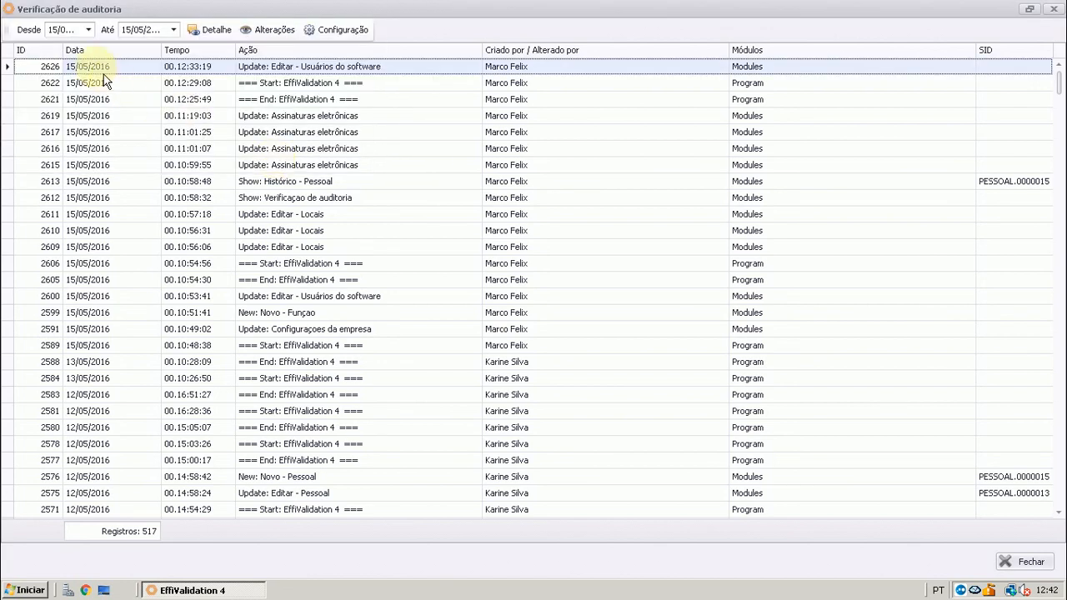
- Look at the Desde and Até date choices that limit the audit log period, and close the audit log
{"action": "left_click", "coordinate": [89, 31]}
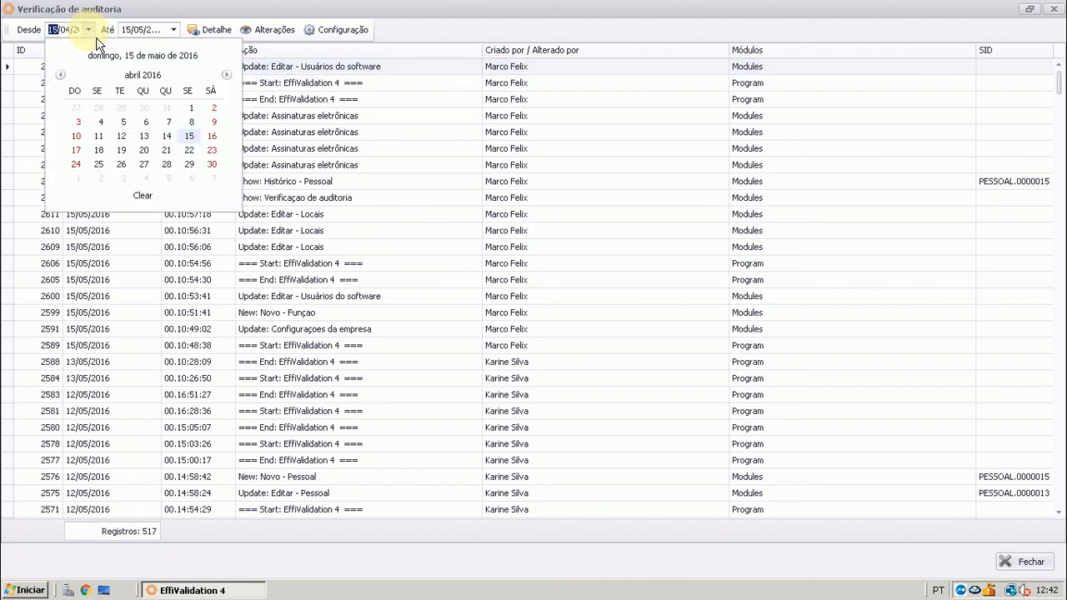
{"action": "left_click", "coordinate": [89, 31]}
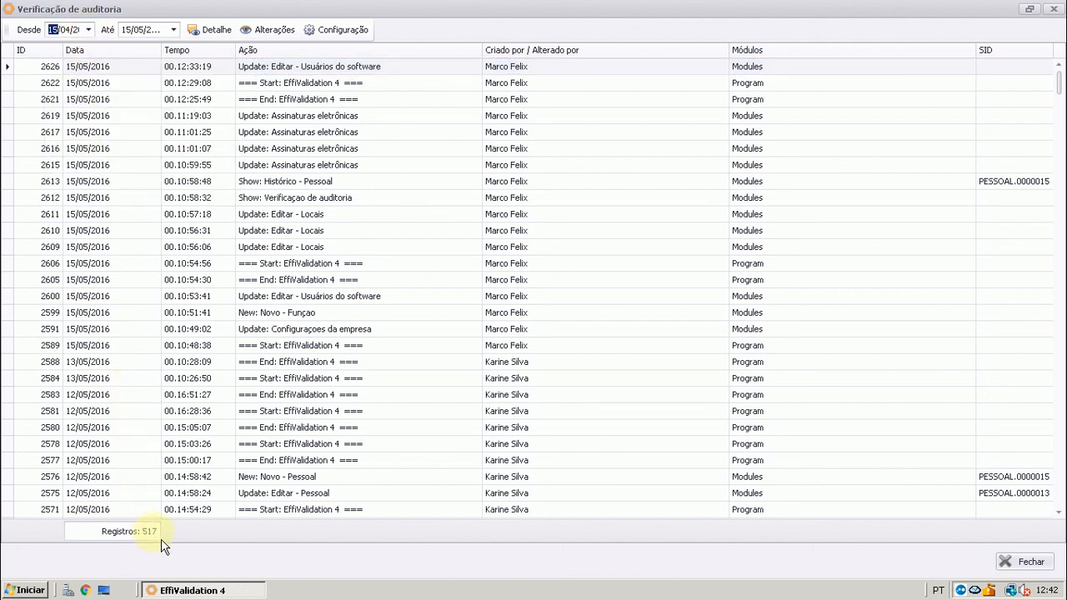
{"action": "left_click", "coordinate": [89, 30]}
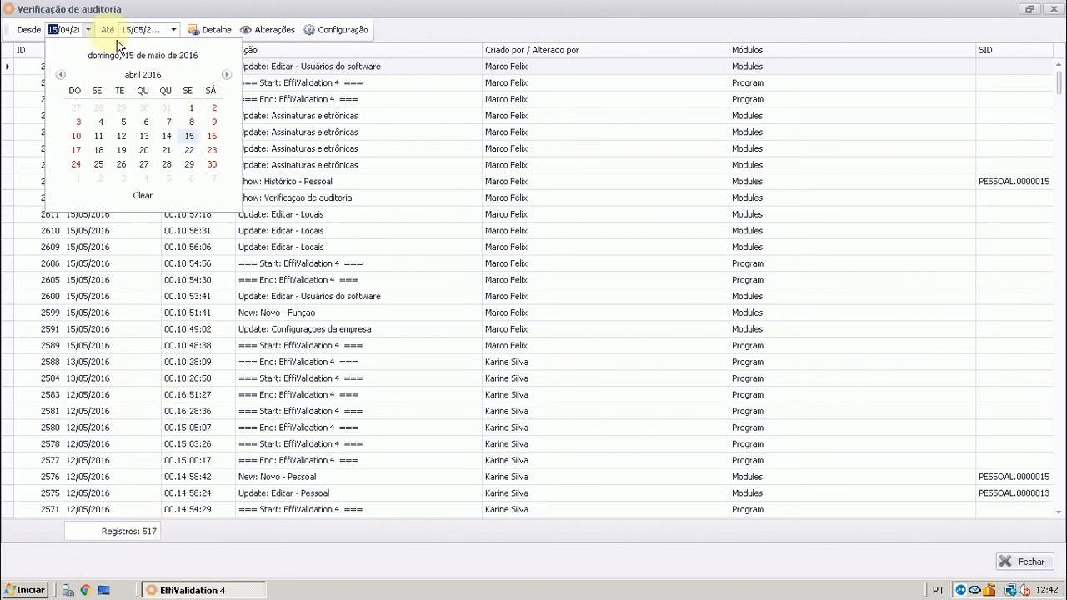
{"action": "left_click", "coordinate": [172, 30]}
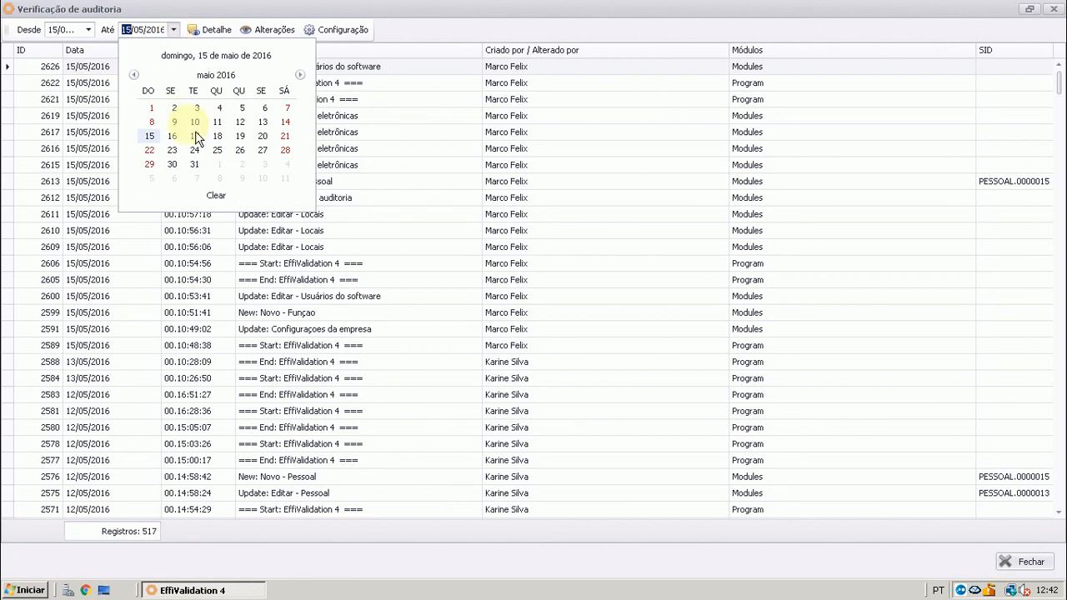
{"action": "left_click", "coordinate": [443, 171]}
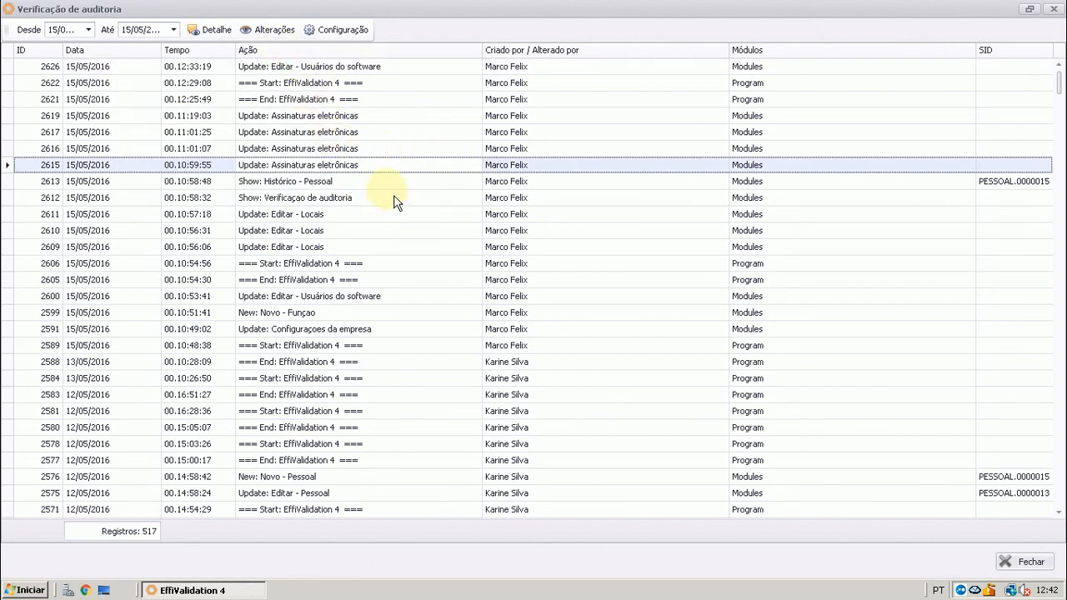
{"action": "left_click", "coordinate": [1025, 562]}
- Open the installation qualification, look through the whole list of program files with their versions and states, and close it
{"action": "left_click", "coordinate": [158, 30]}
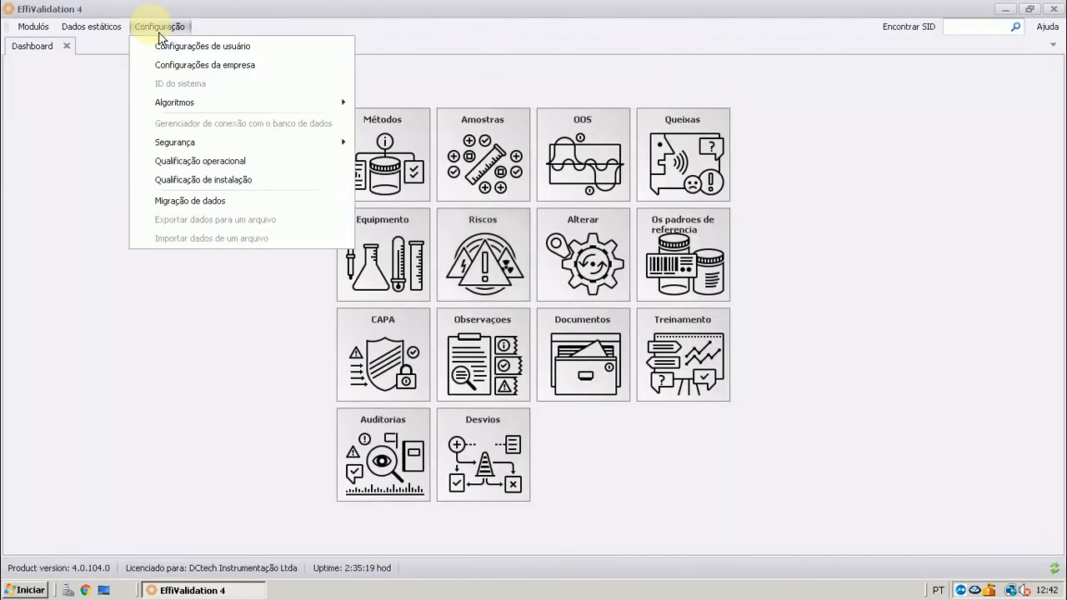
{"action": "mouse_move", "coordinate": [309, 148]}
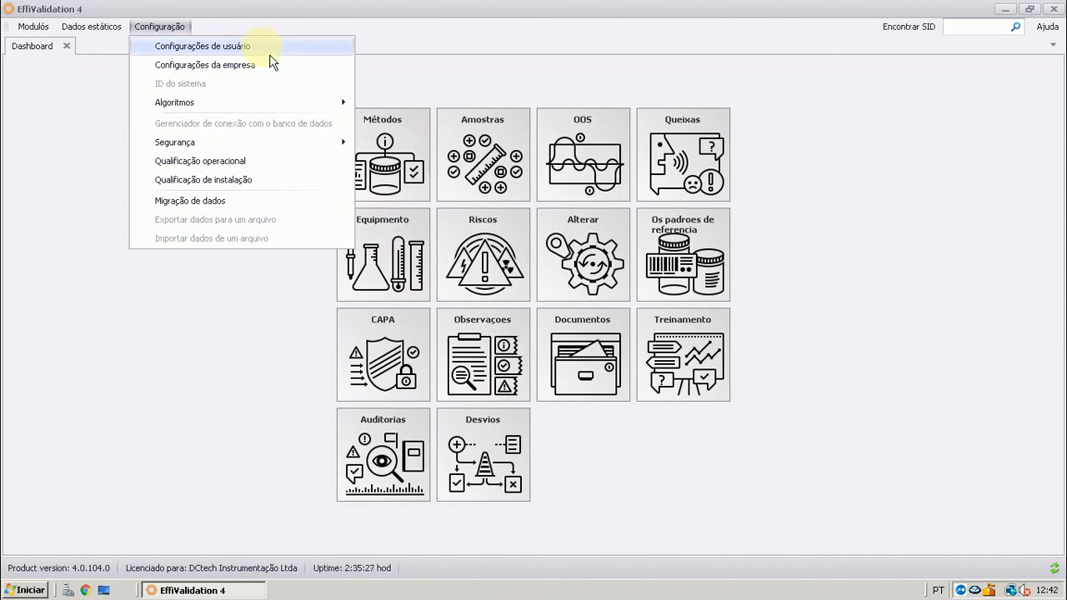
{"action": "mouse_move", "coordinate": [284, 113]}
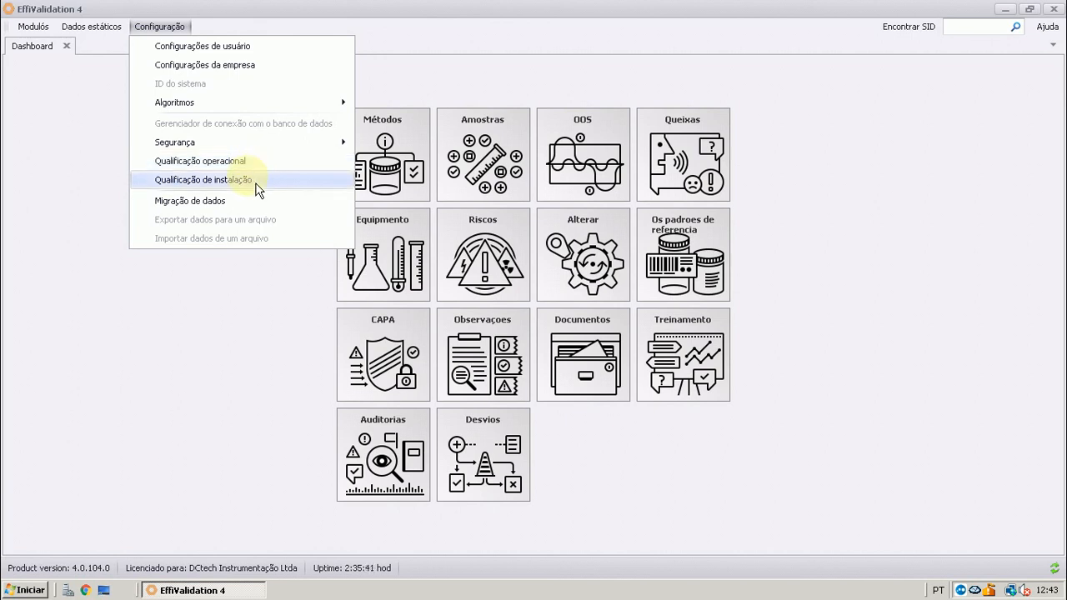
{"action": "left_click", "coordinate": [208, 180]}
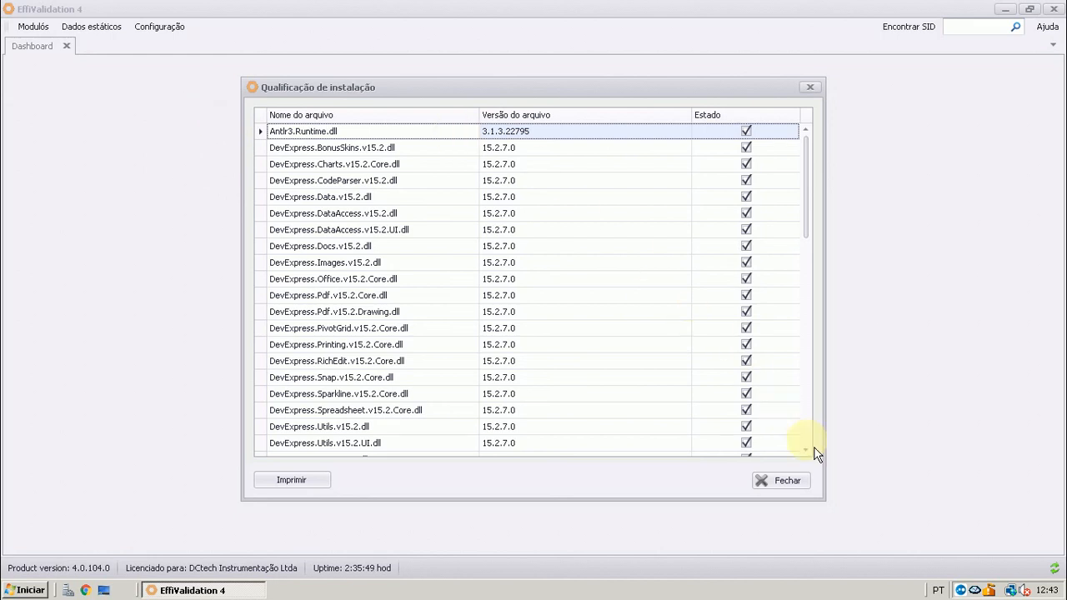
{"action": "scroll", "coordinate": [813, 448], "scroll_direction": "down", "scroll_amount": 7}
{"action": "scroll", "coordinate": [815, 454], "scroll_direction": "down", "scroll_amount": 6}
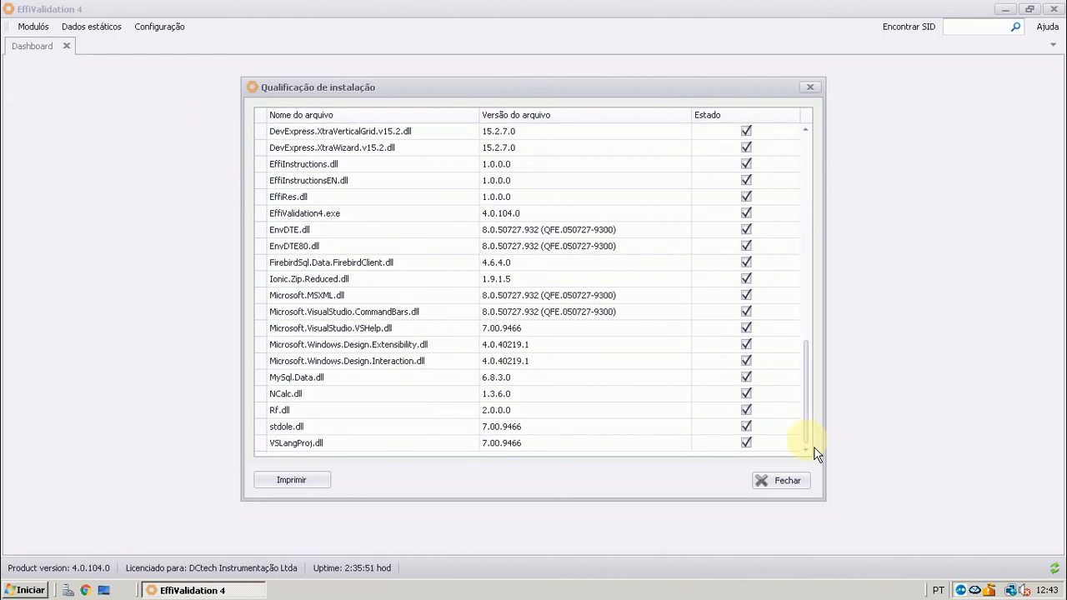
{"action": "left_click", "coordinate": [804, 137]}
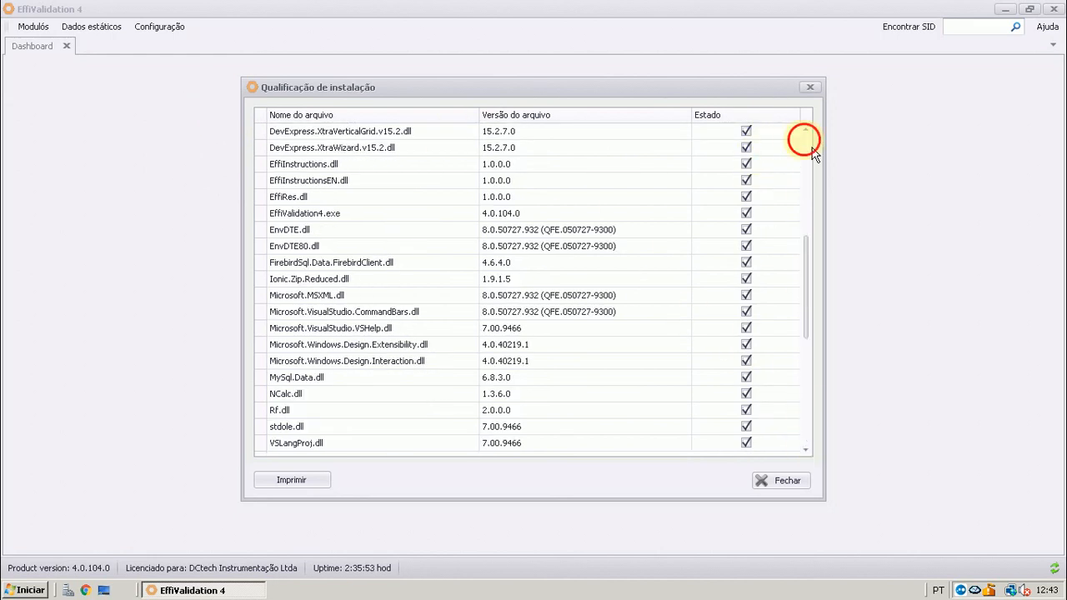
{"action": "left_click", "coordinate": [794, 485]}
- Open the operational qualification, run its calculation test and acknowledge its completion
{"action": "left_click", "coordinate": [147, 29]}
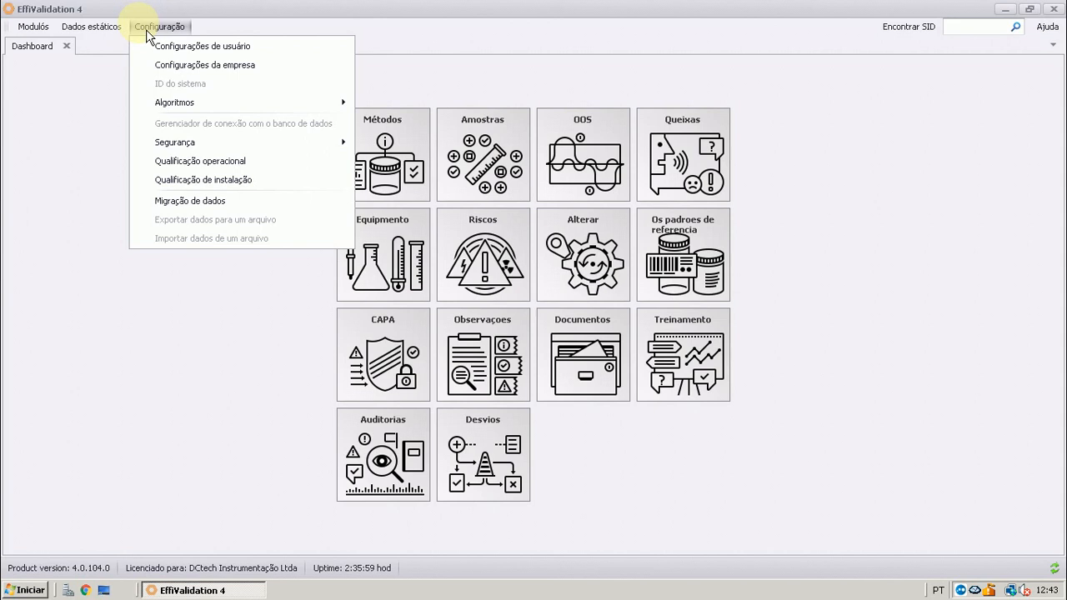
{"action": "left_click", "coordinate": [214, 161]}
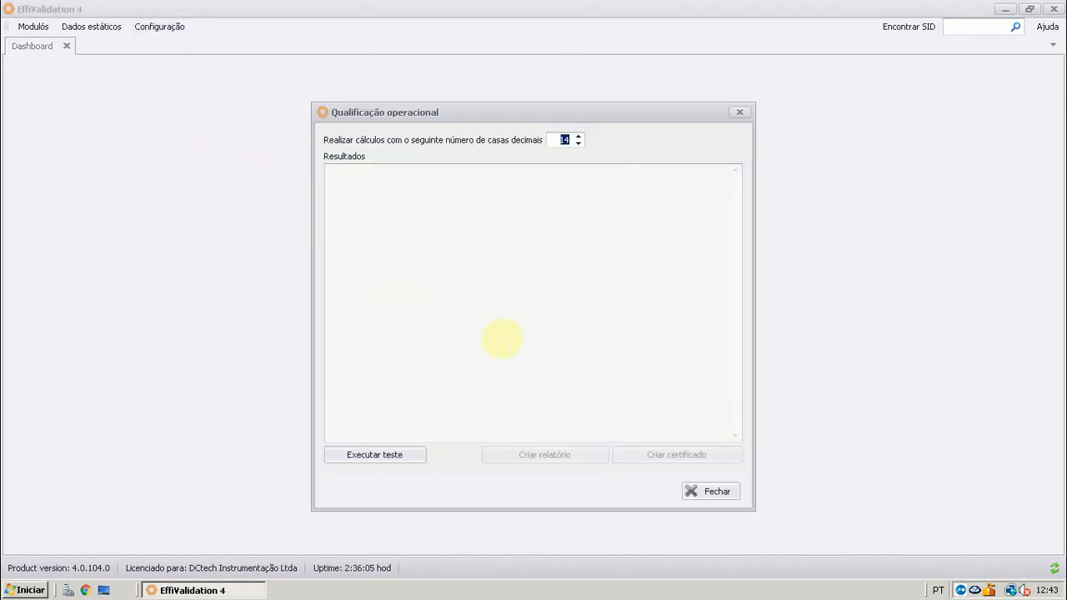
{"action": "left_click", "coordinate": [399, 461]}
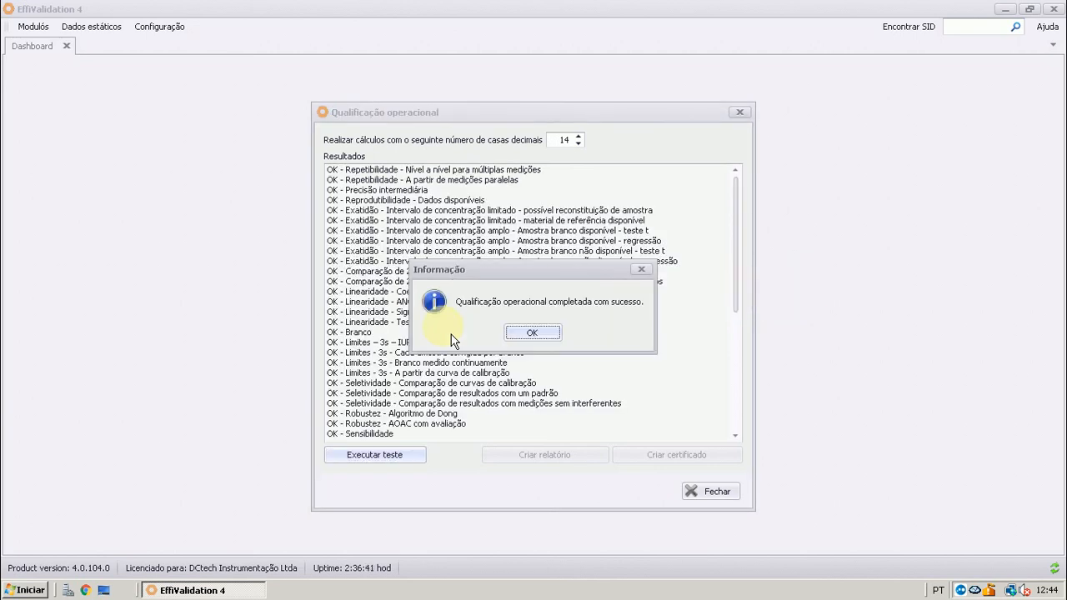
{"action": "left_click", "coordinate": [551, 339]}
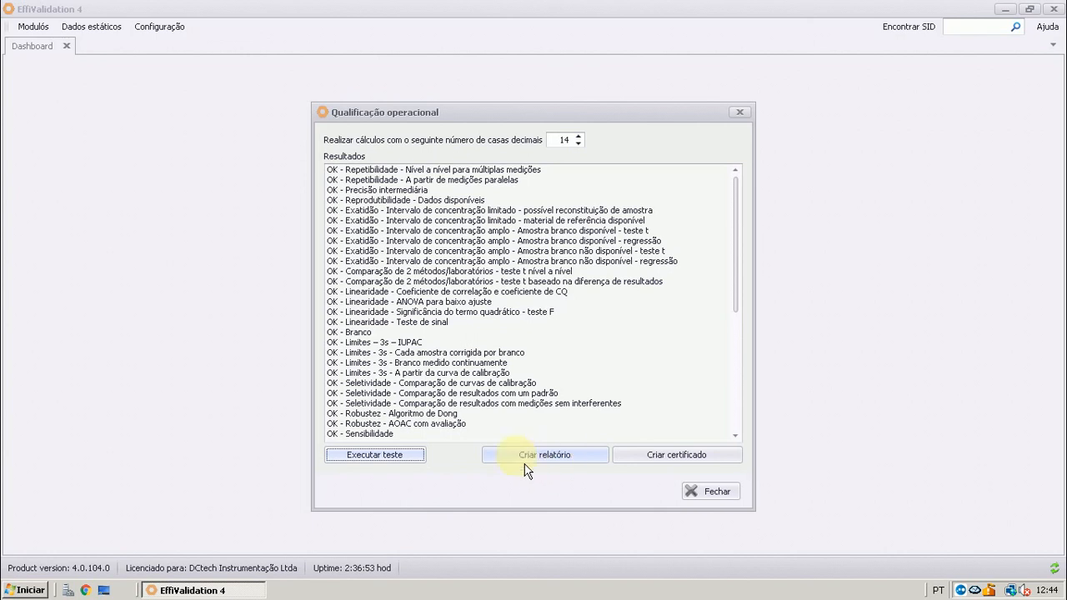
- Create the operational qualification report and the software validation certificate, preview each one, and close the qualification
{"action": "left_click", "coordinate": [525, 468]}
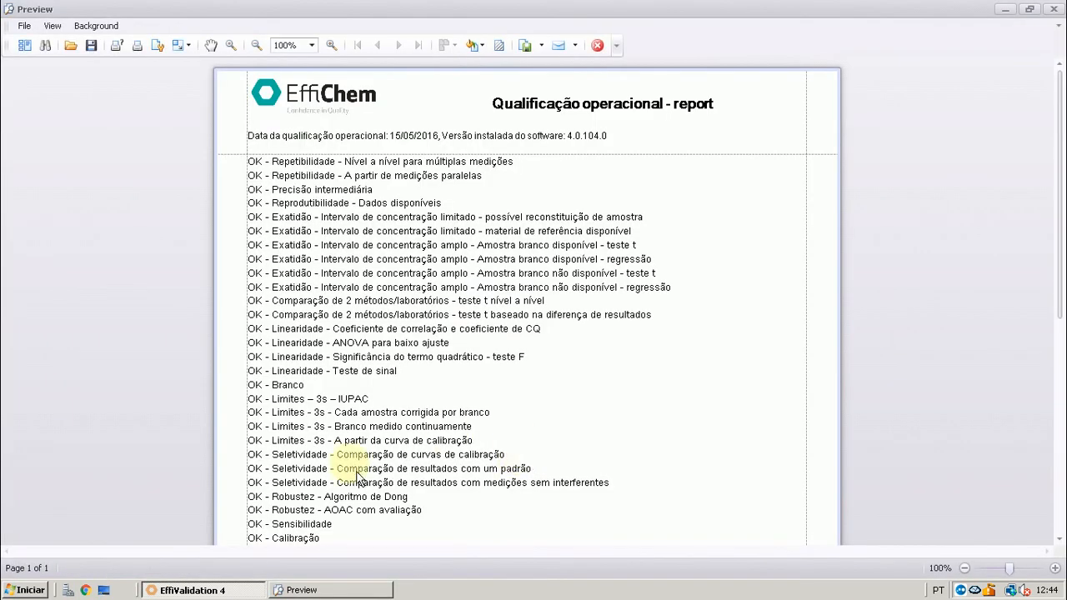
{"action": "left_click", "coordinate": [607, 52]}
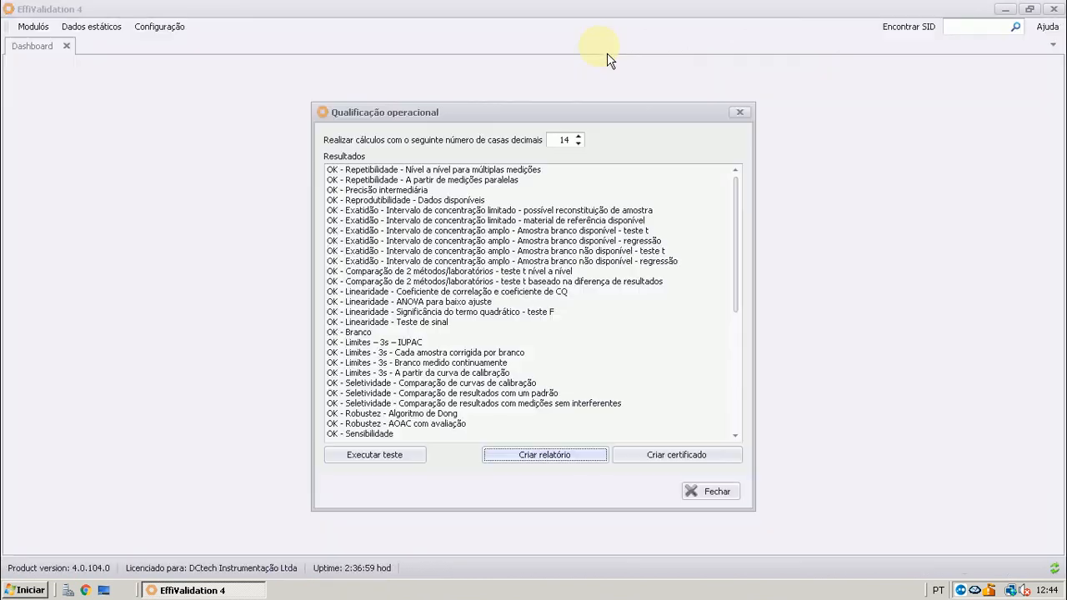
{"action": "left_click", "coordinate": [664, 465]}
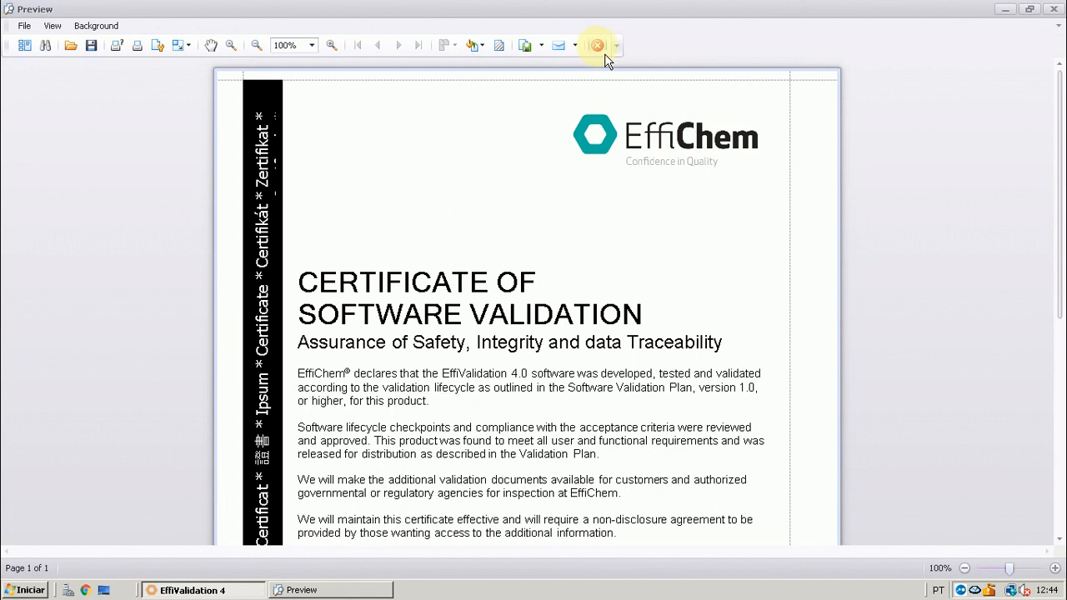
{"action": "left_click", "coordinate": [604, 53]}
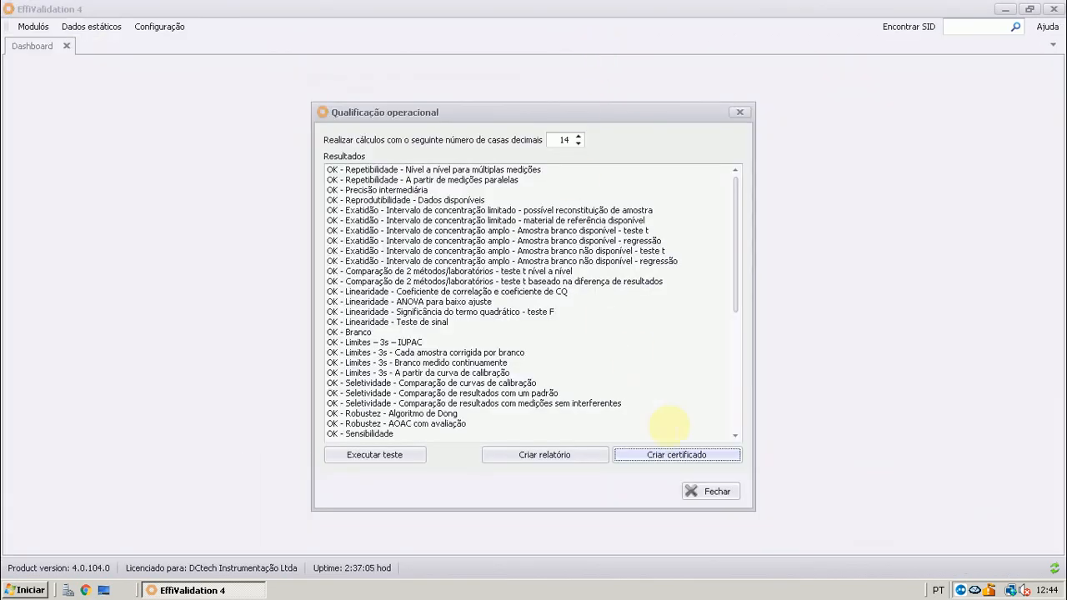
{"action": "left_click", "coordinate": [705, 497]}
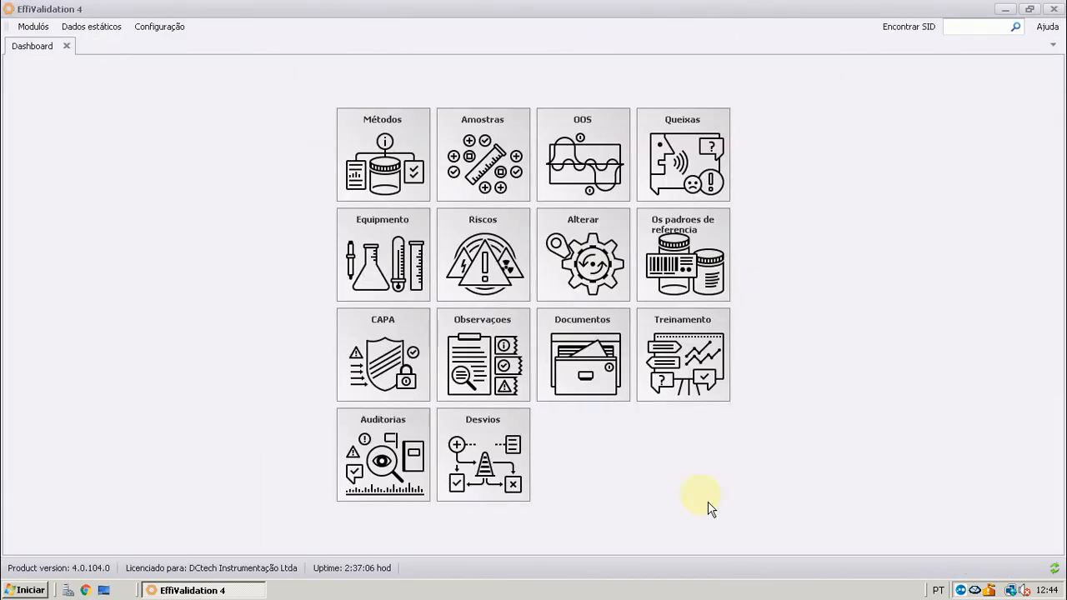
{"action": "left_click", "coordinate": [170, 30]}
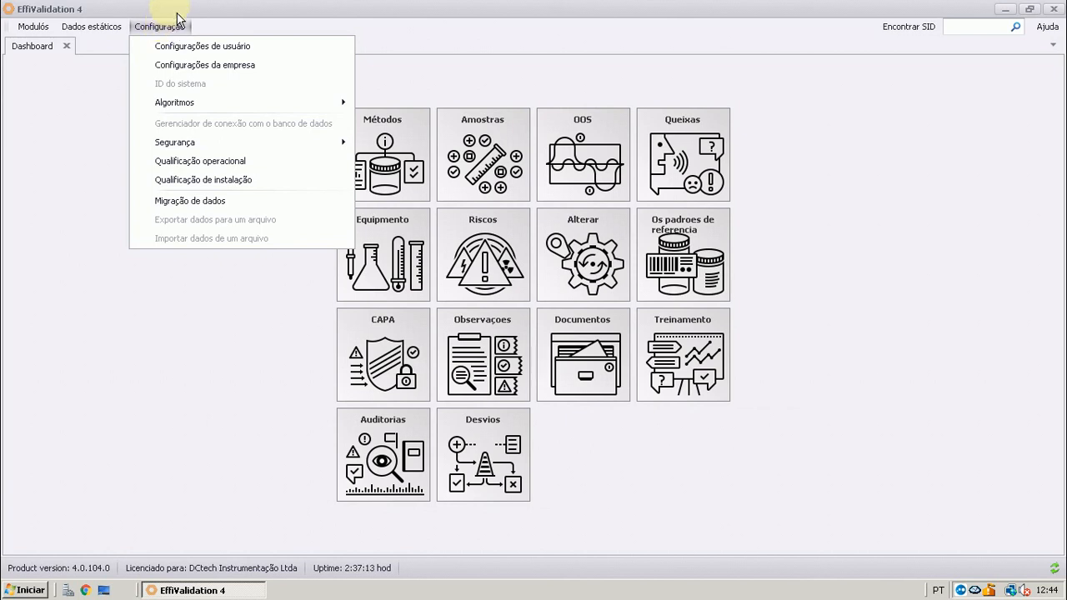
{"action": "left_click", "coordinate": [175, 22]}
{"action": "left_click", "coordinate": [177, 26]}
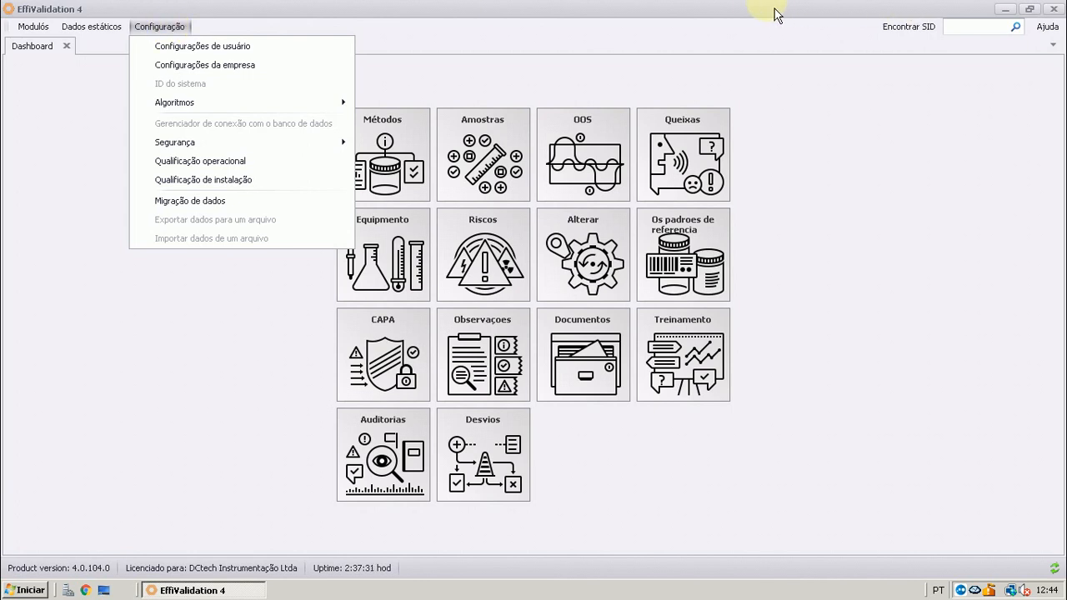
- Leave the remote session showing EffiValidation 4 and return to the local desktop
{"action": "mouse_move", "coordinate": [767, 15]}
{"action": "left_click", "coordinate": [689, 10]}
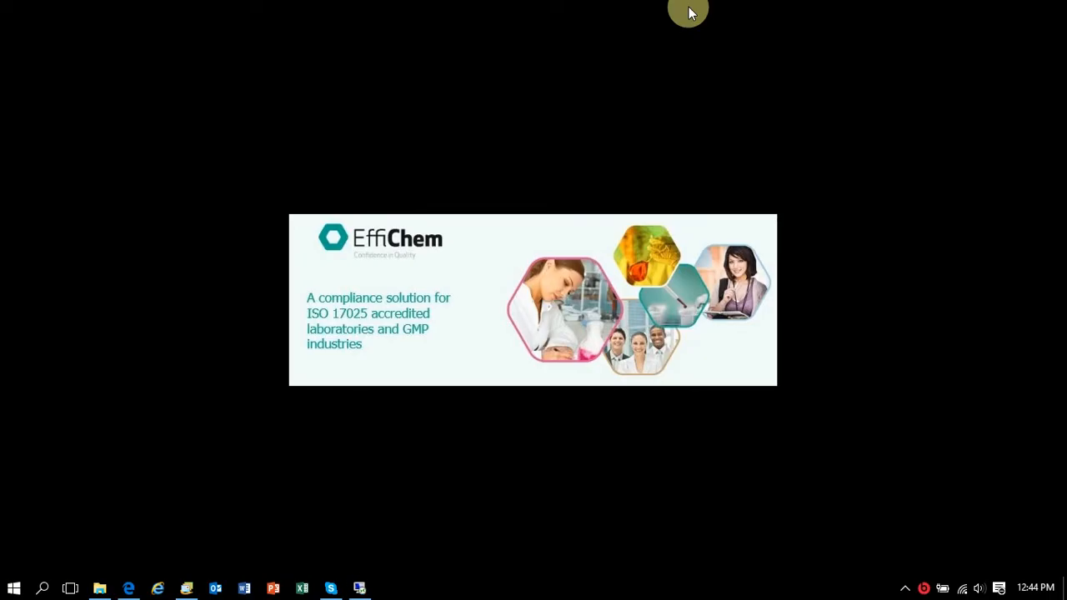